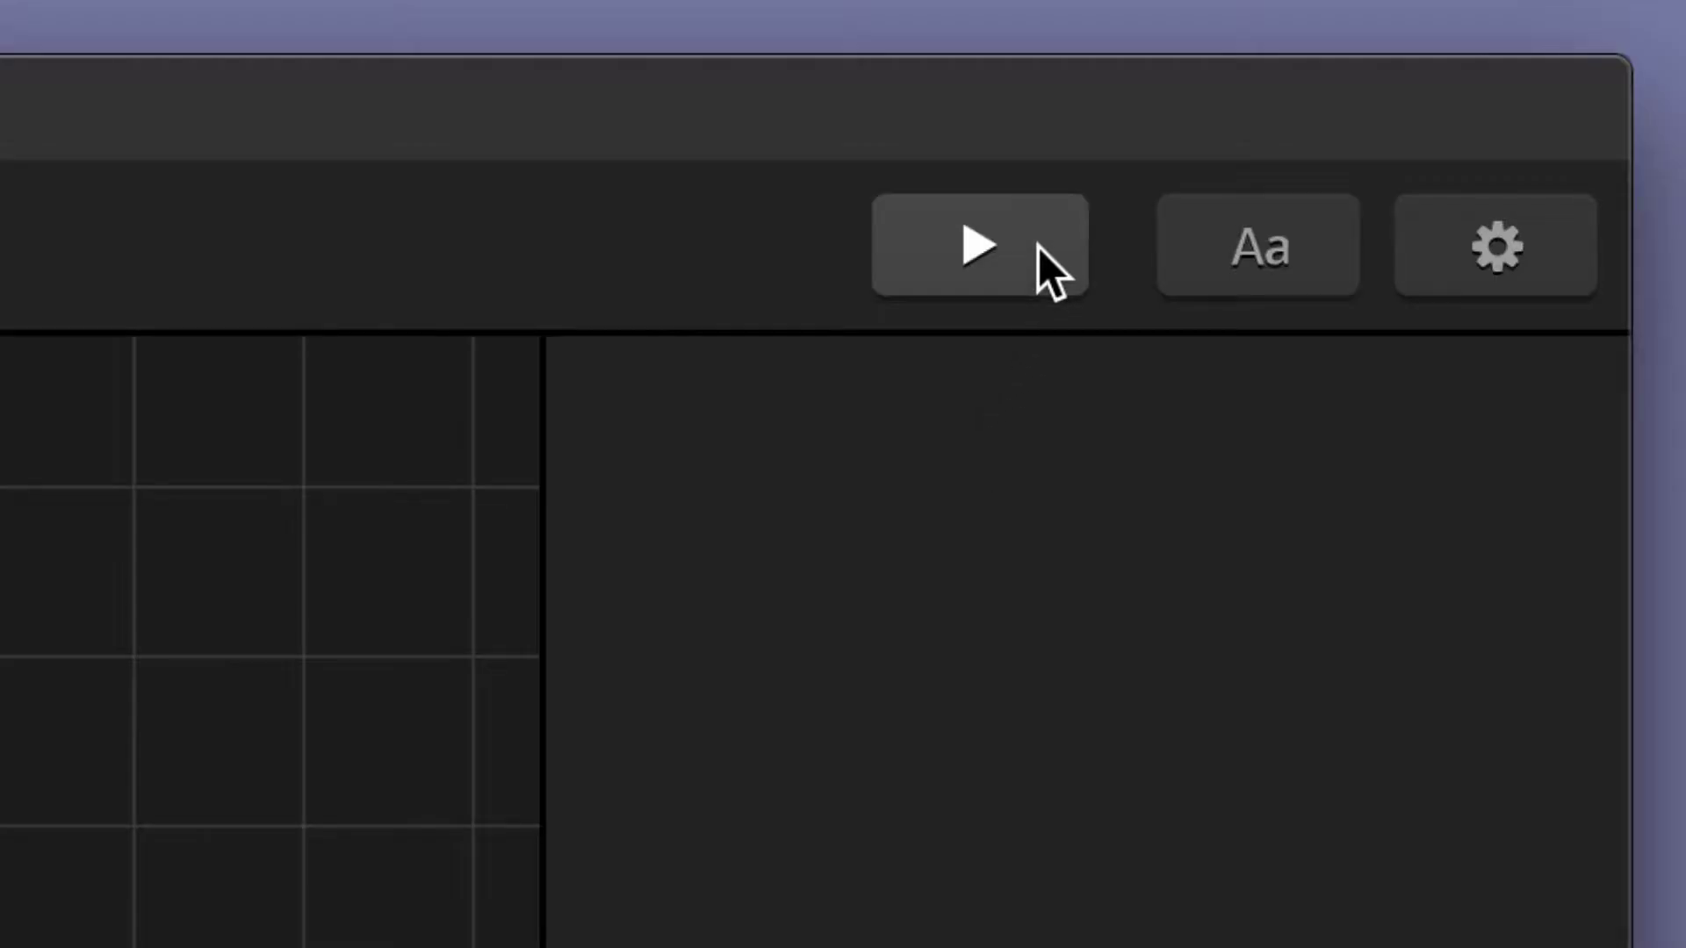
# Preview the whole game, start playing, and test the jump, move-right and move-left controls
pyautogui.click(1038, 246)
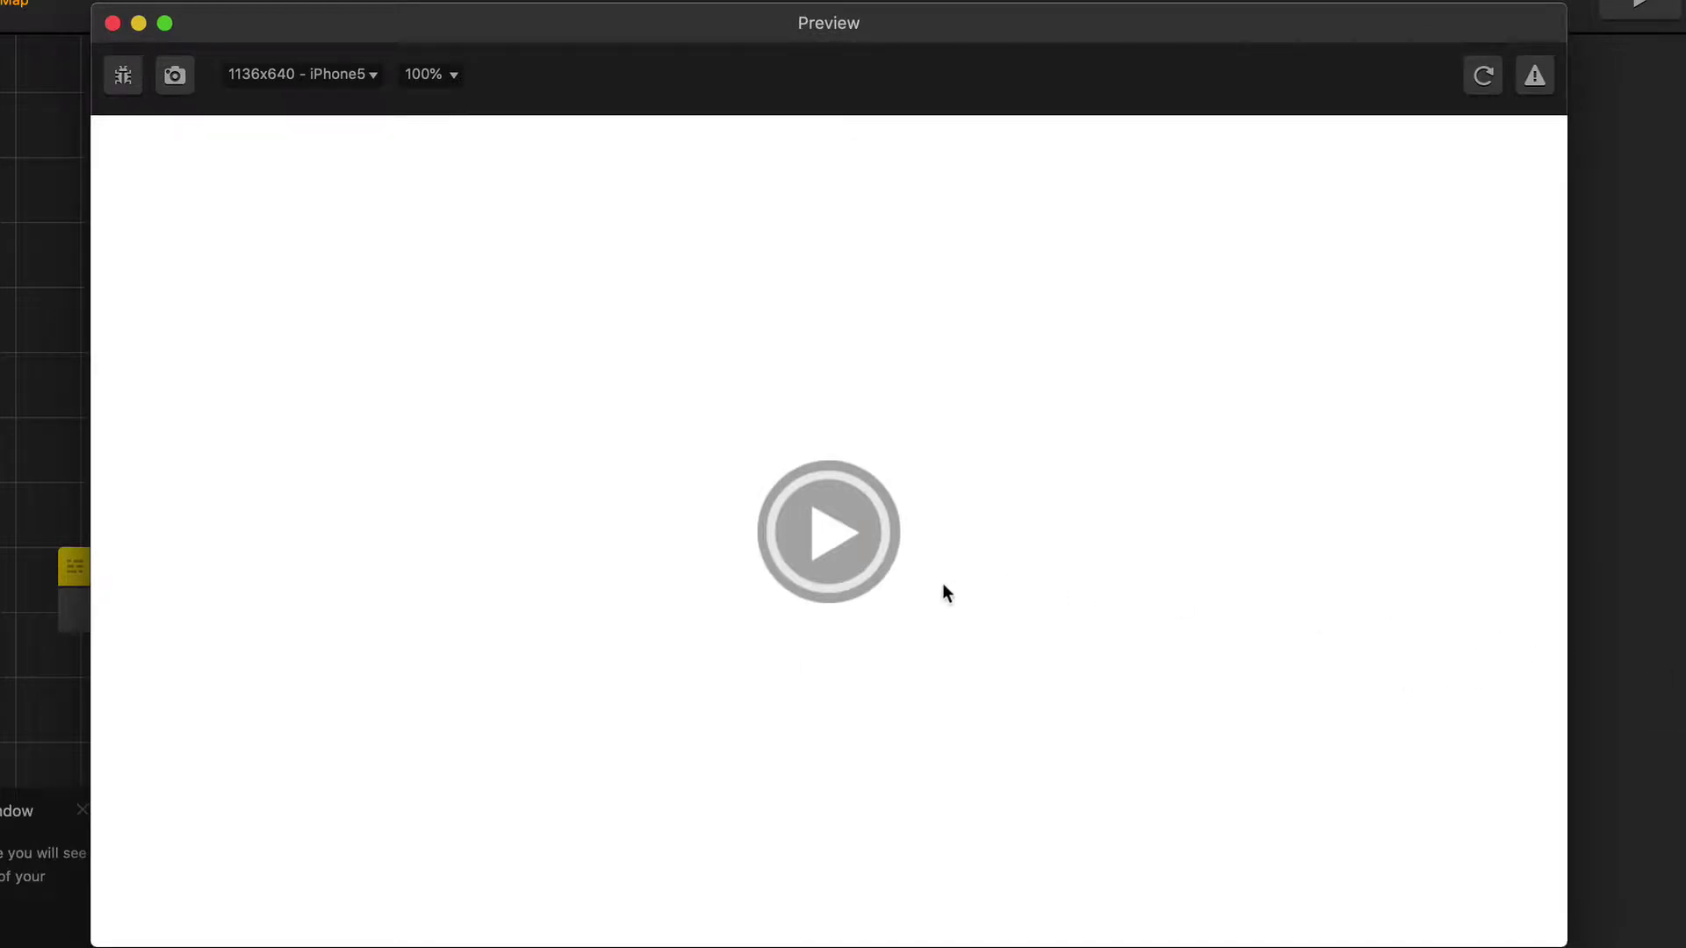
pyautogui.click(832, 534)
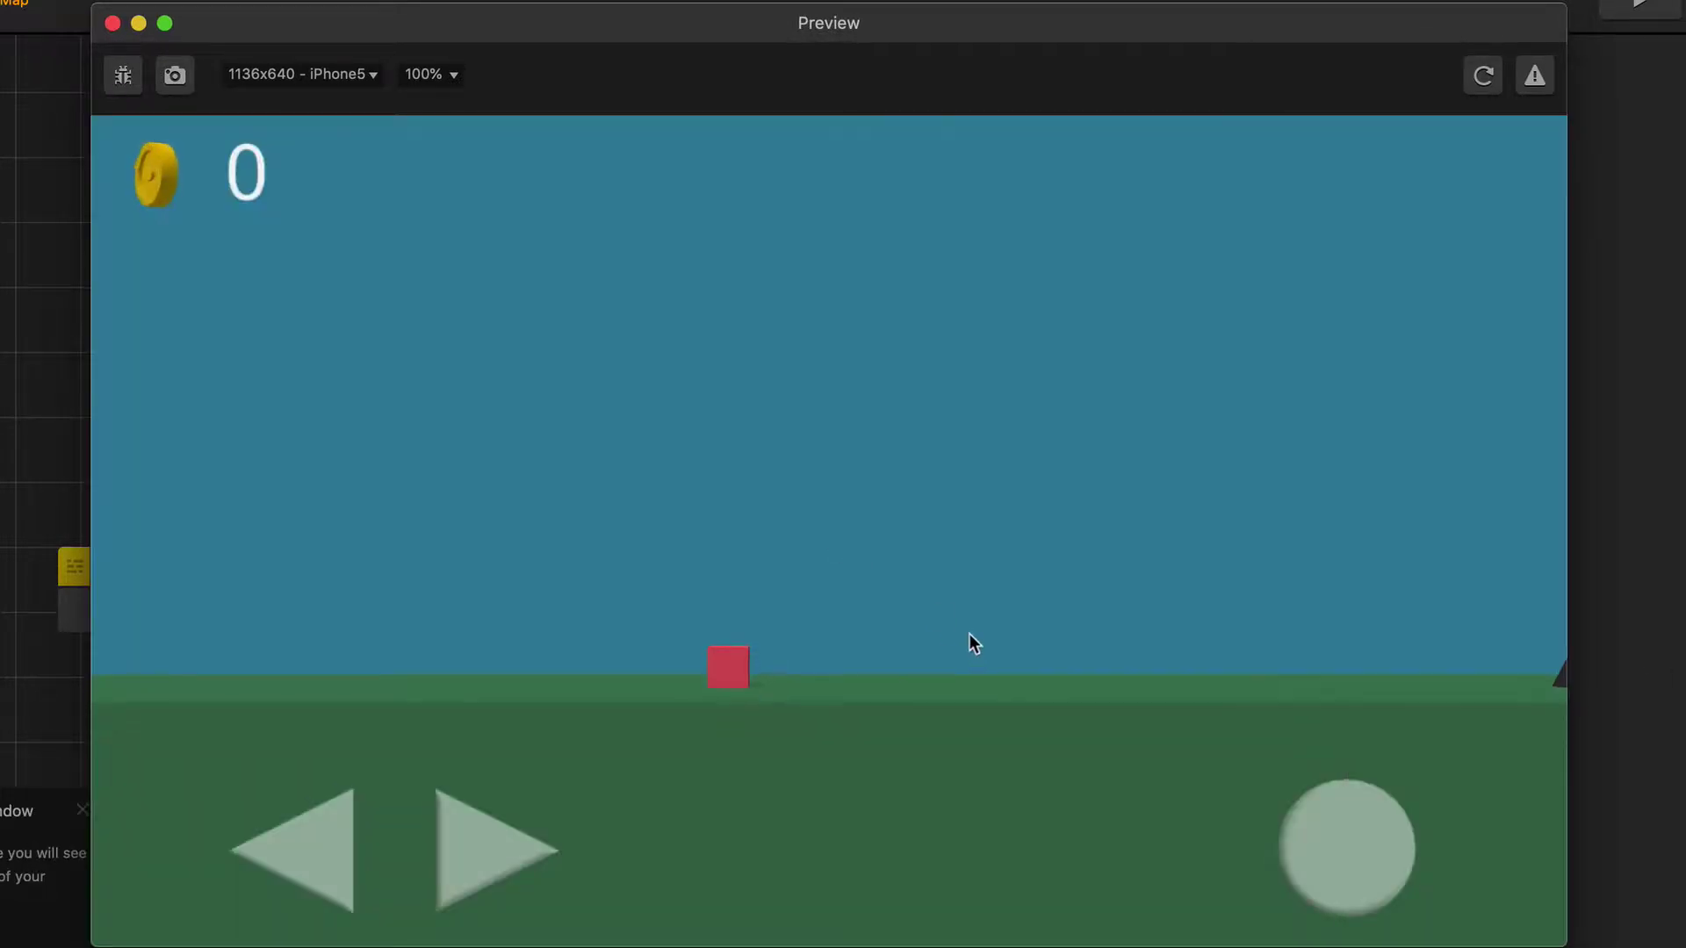
pyautogui.click(1317, 849)
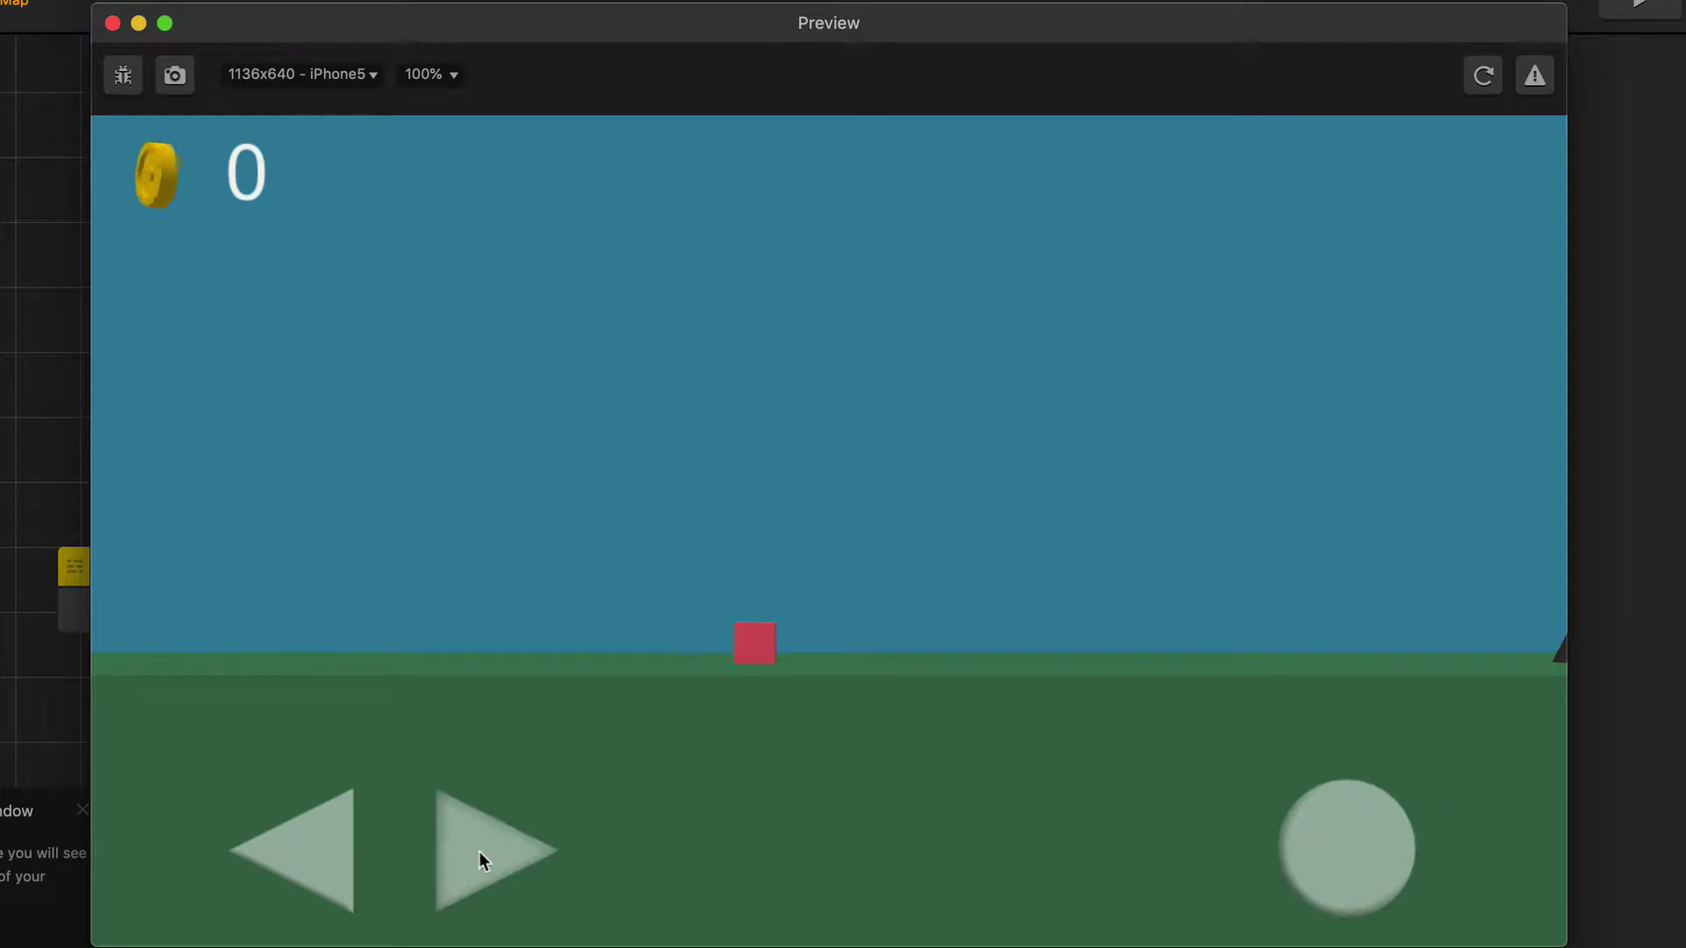
pyautogui.click(478, 851)
pyautogui.click(335, 842)
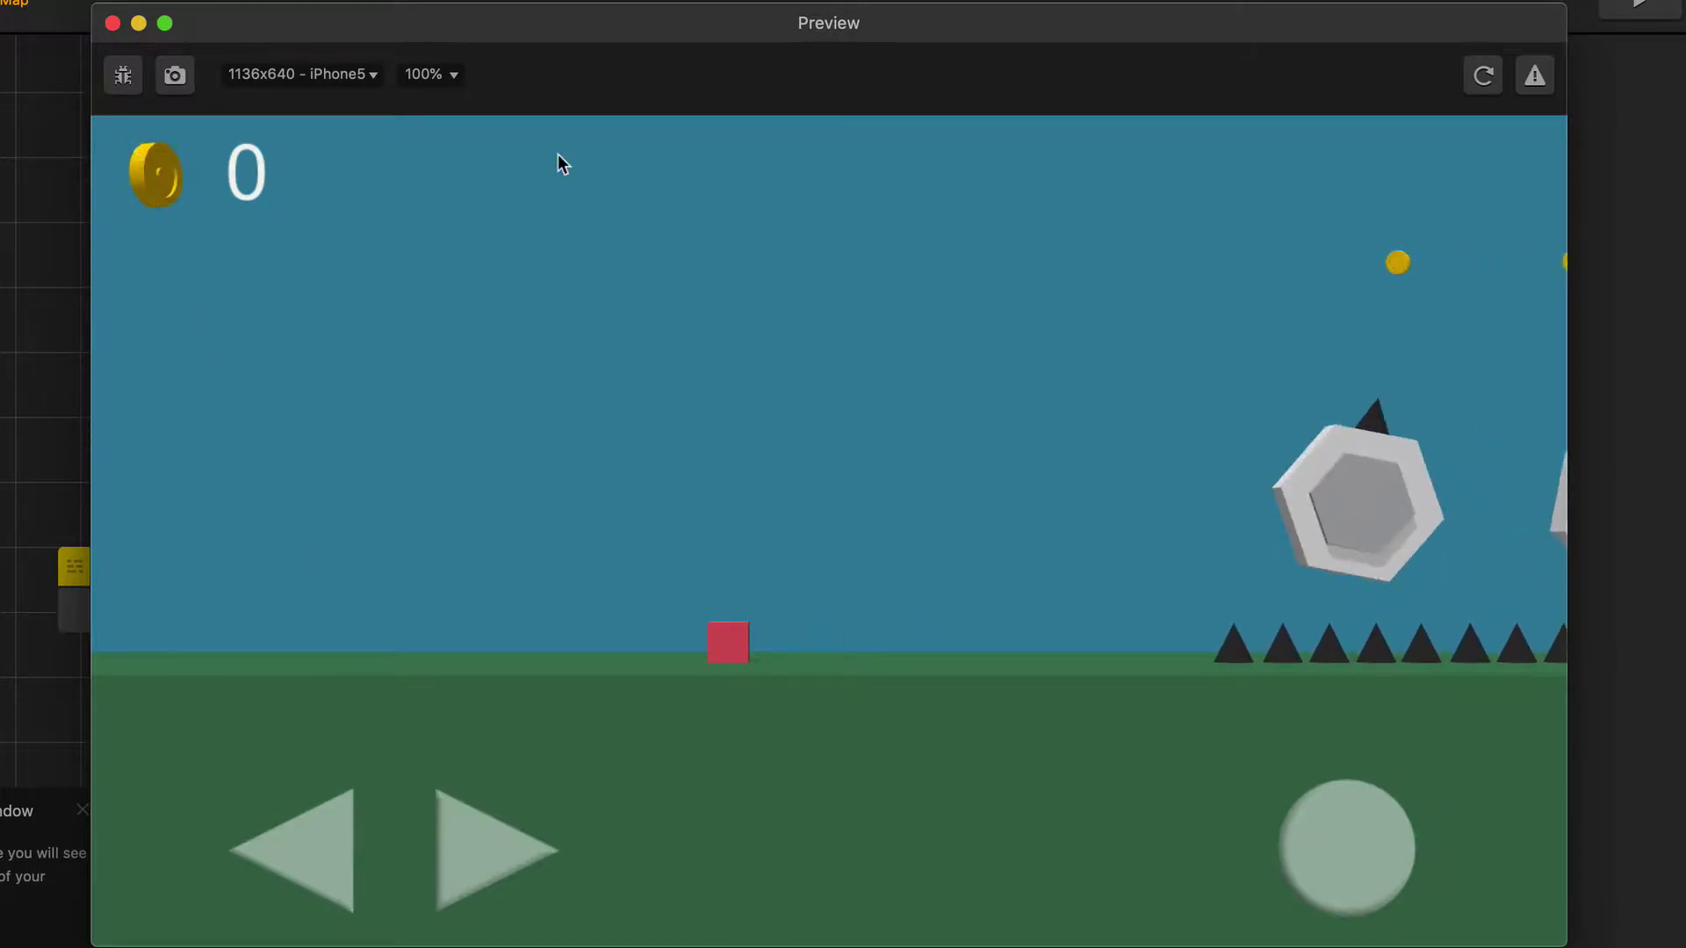
# Turn on the preview's debug display, reload the game, and play it while moving the character right to inspect the collision shapes
pyautogui.click(124, 86)
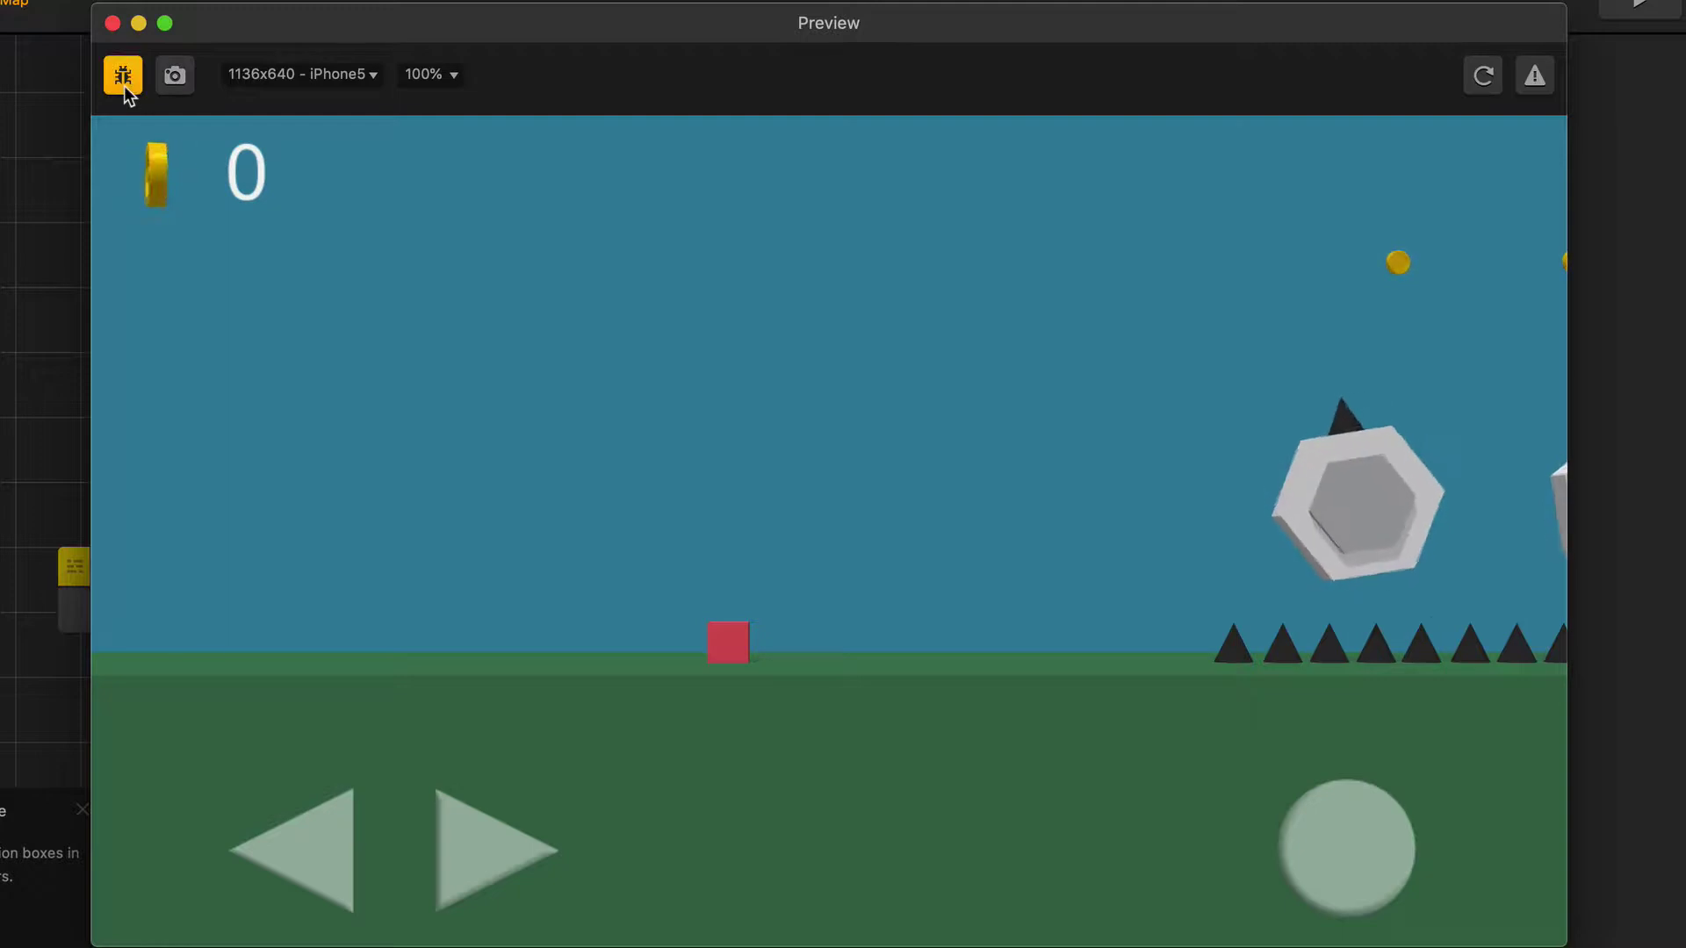
pyautogui.click(1482, 76)
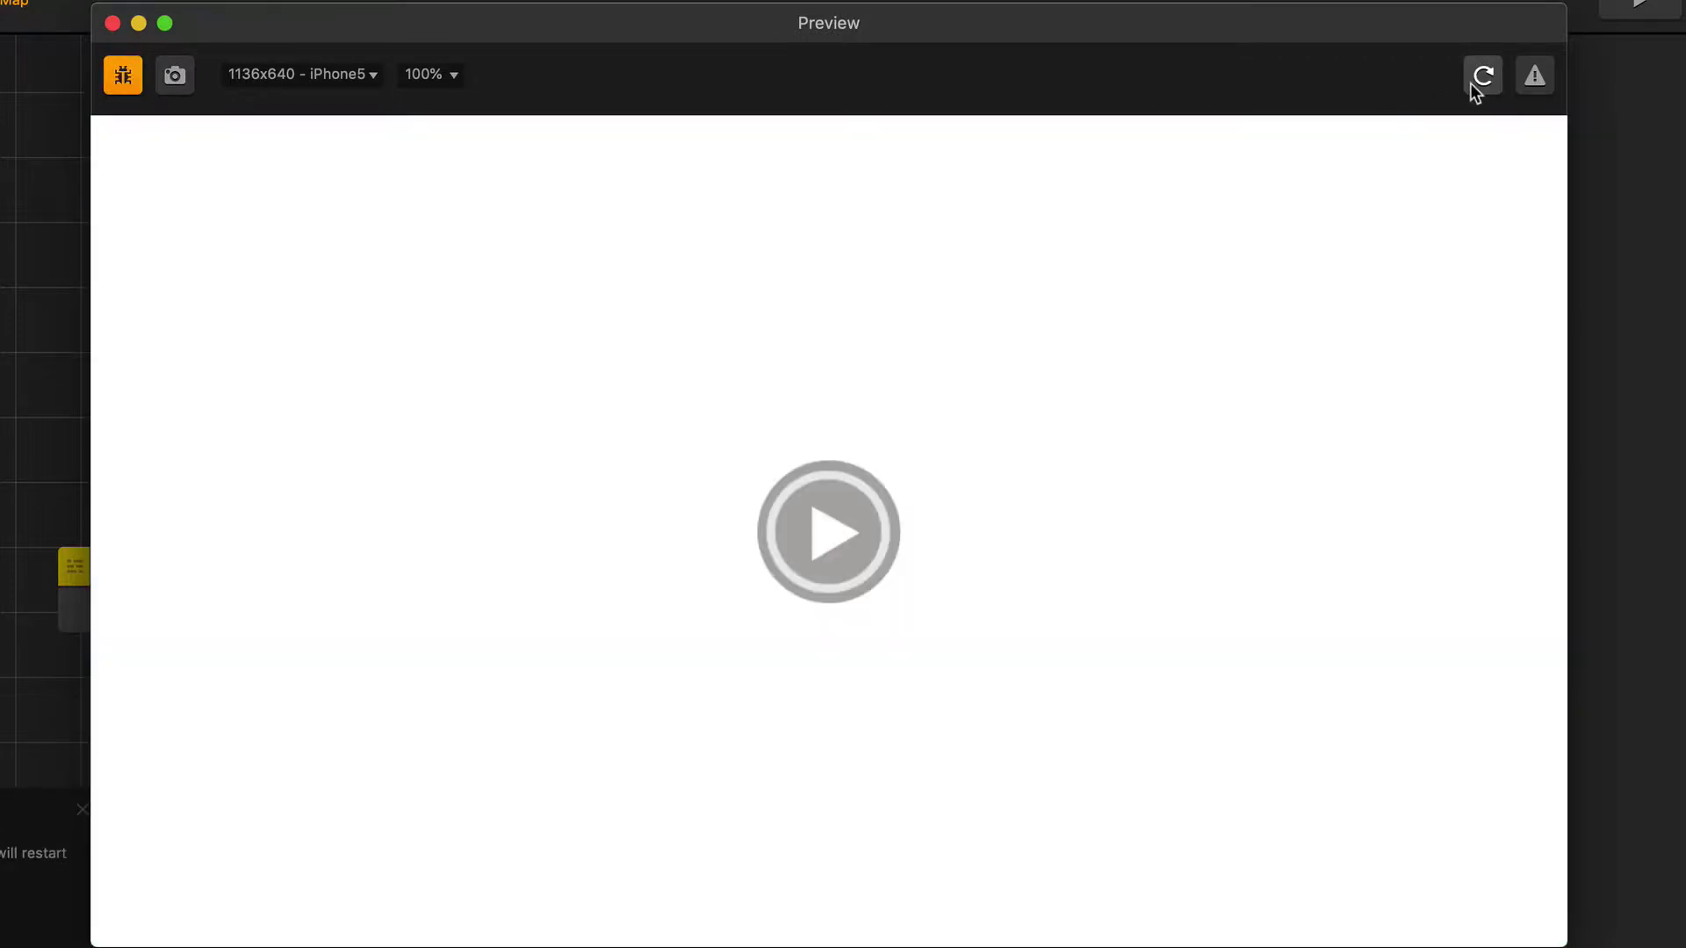
pyautogui.click(832, 533)
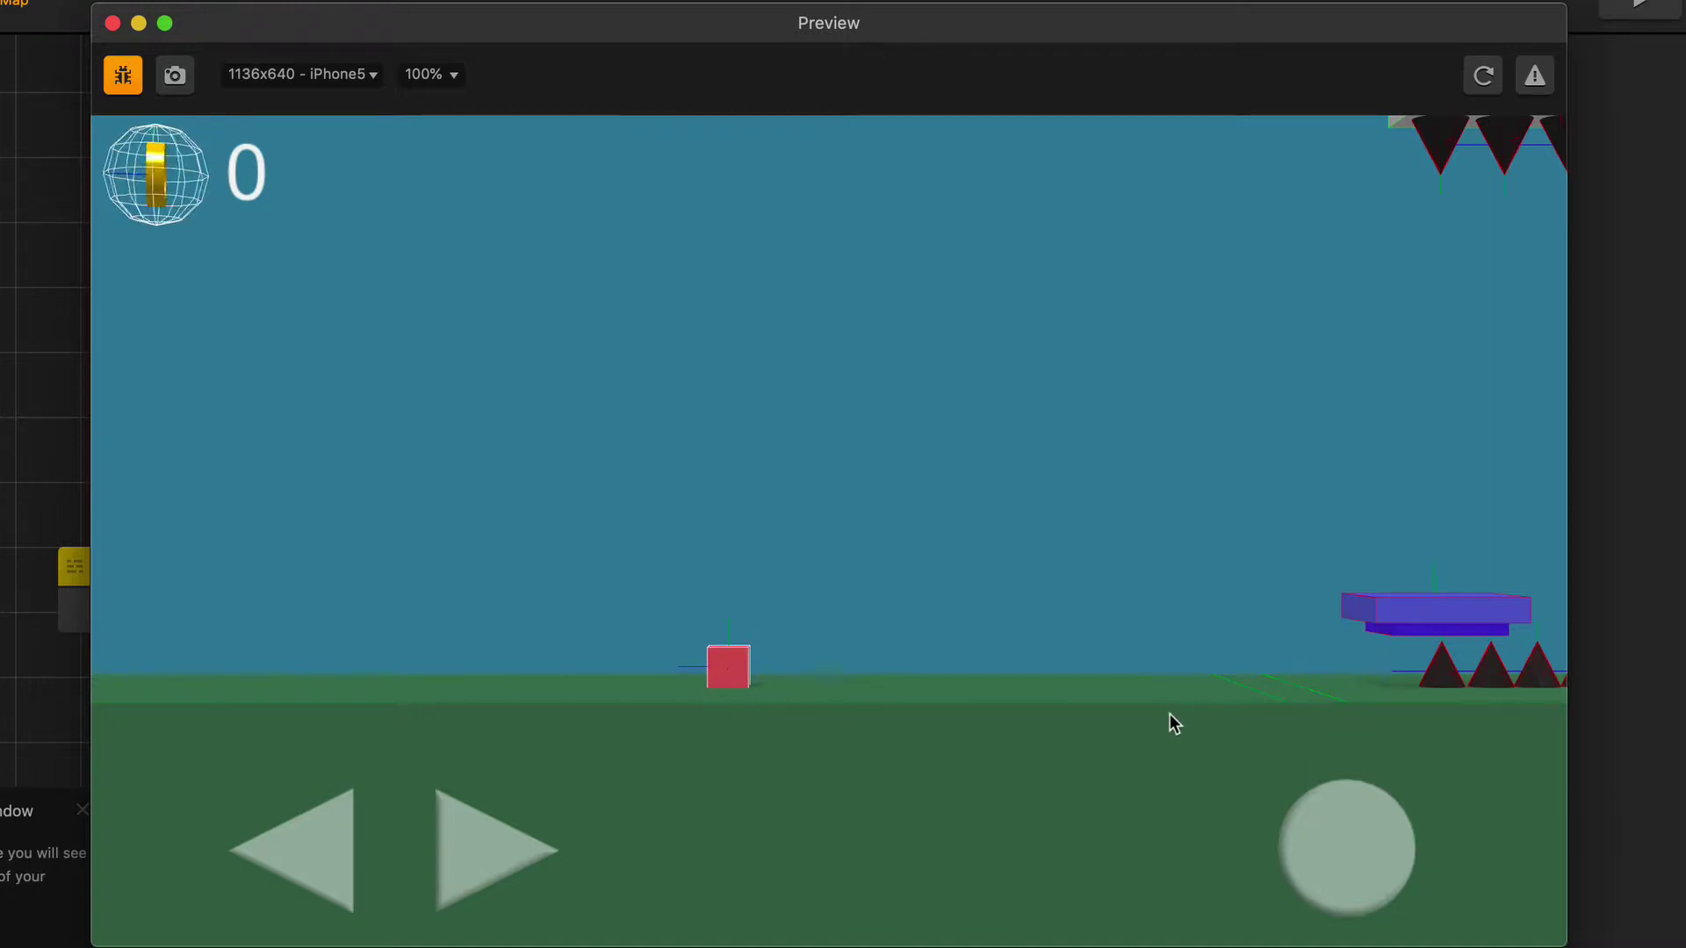
pyautogui.click(489, 843)
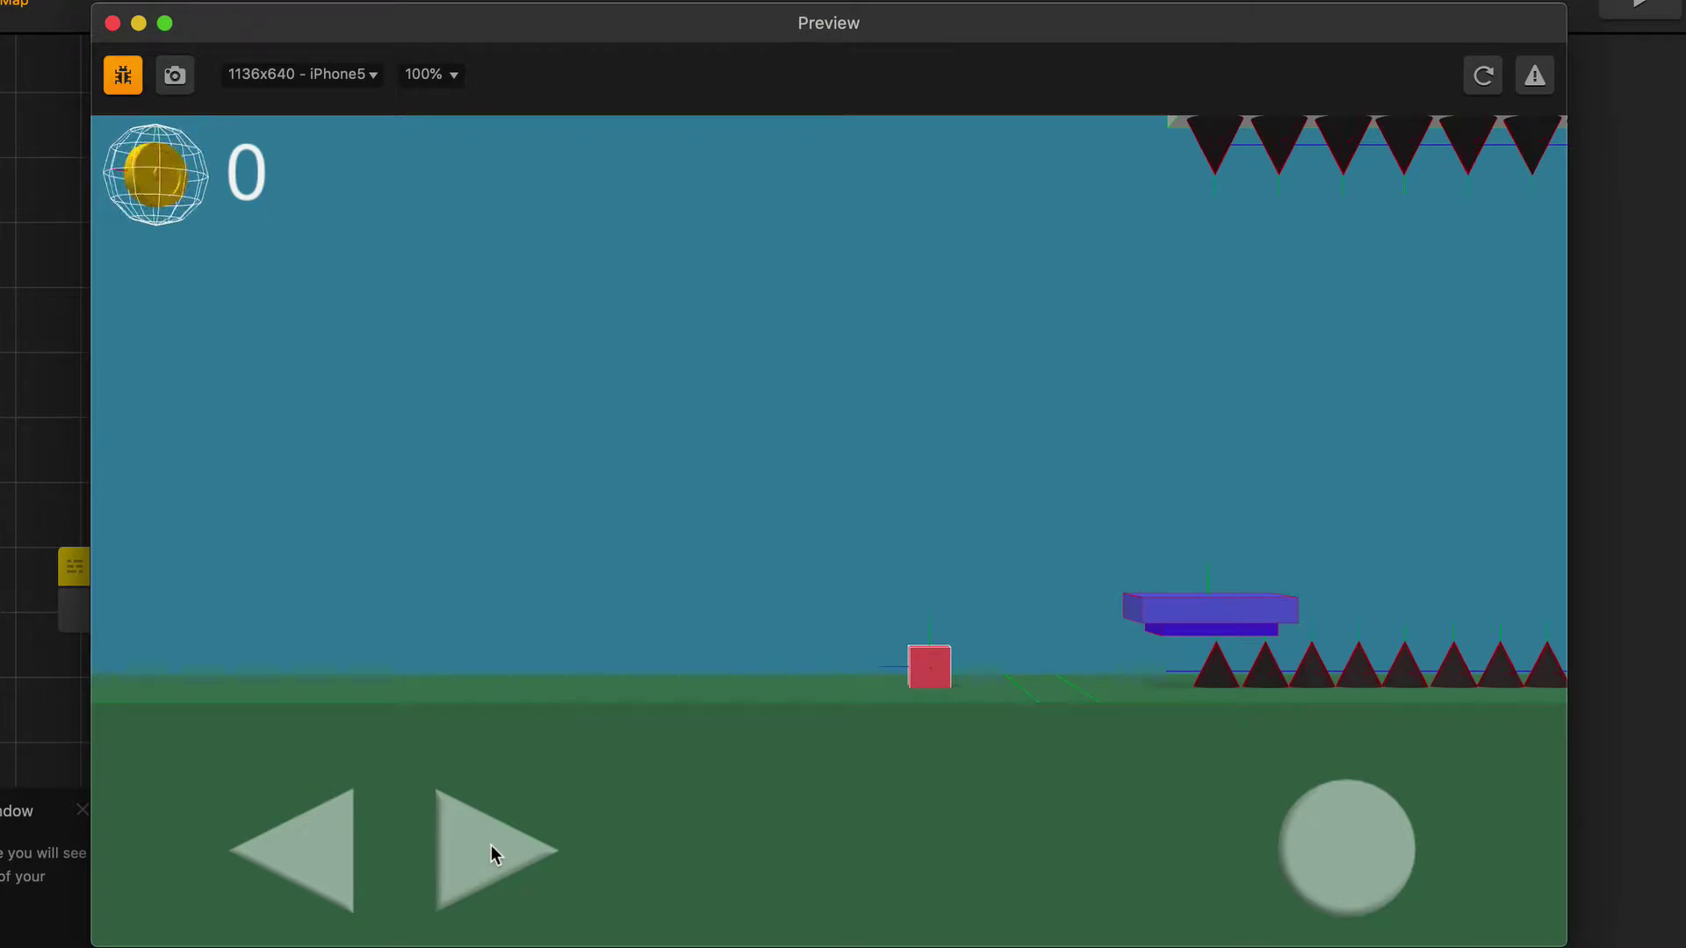
# Restart the game preview with the debug display off and play it from the beginning
pyautogui.click(1481, 77)
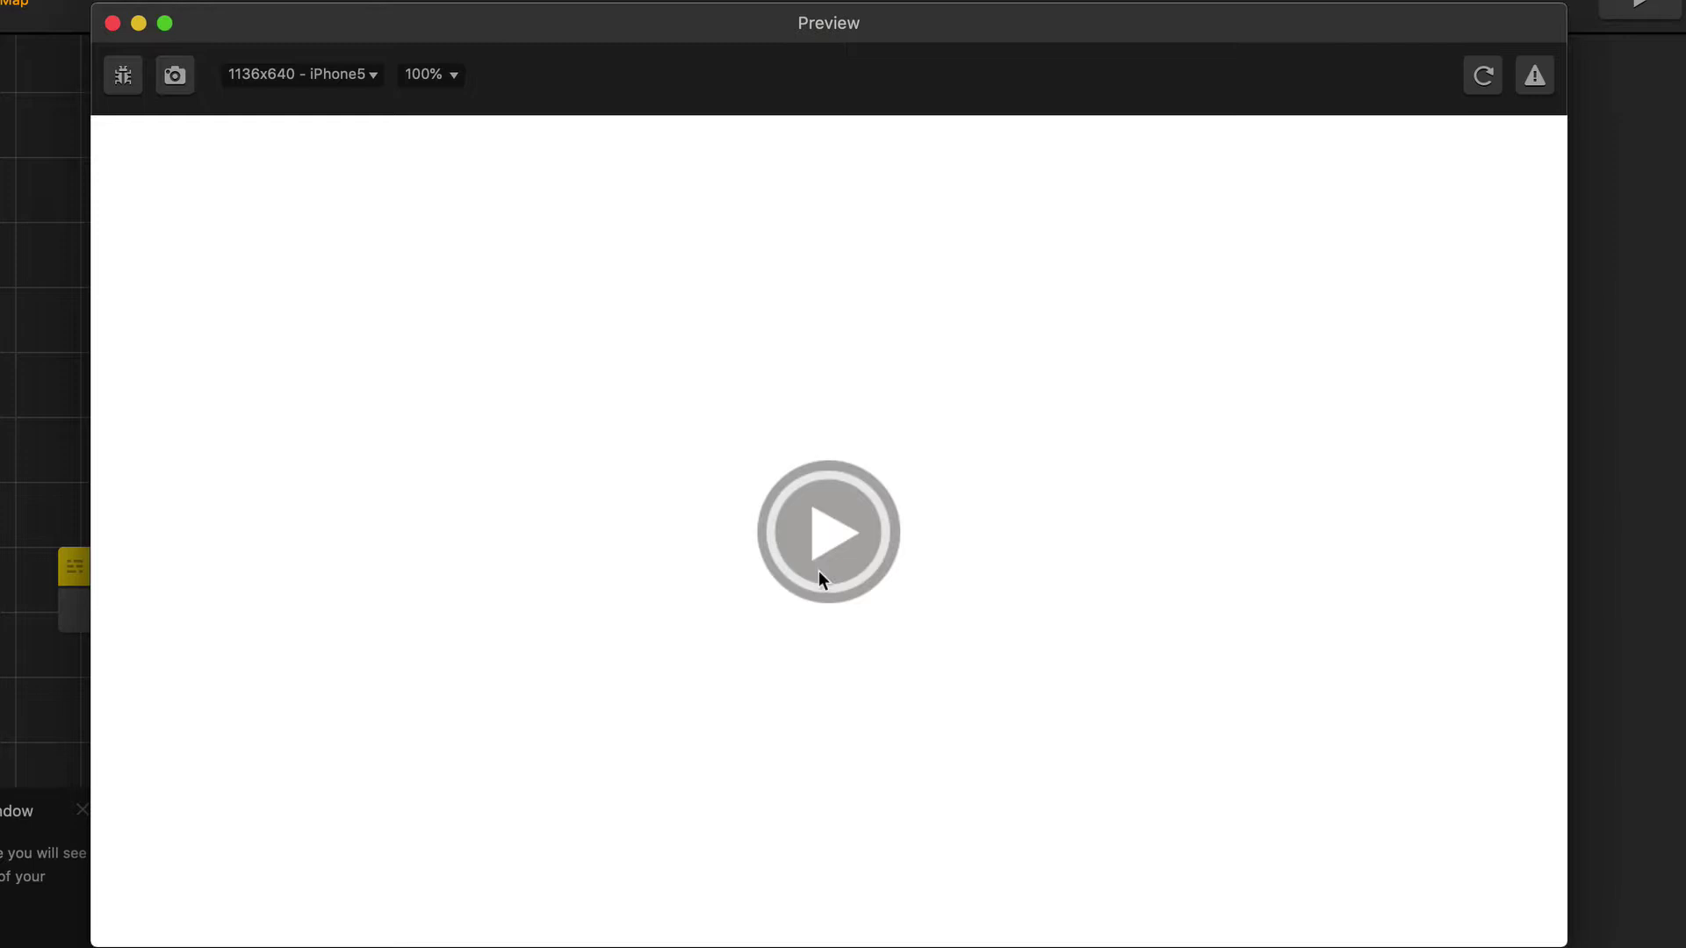
pyautogui.click(827, 534)
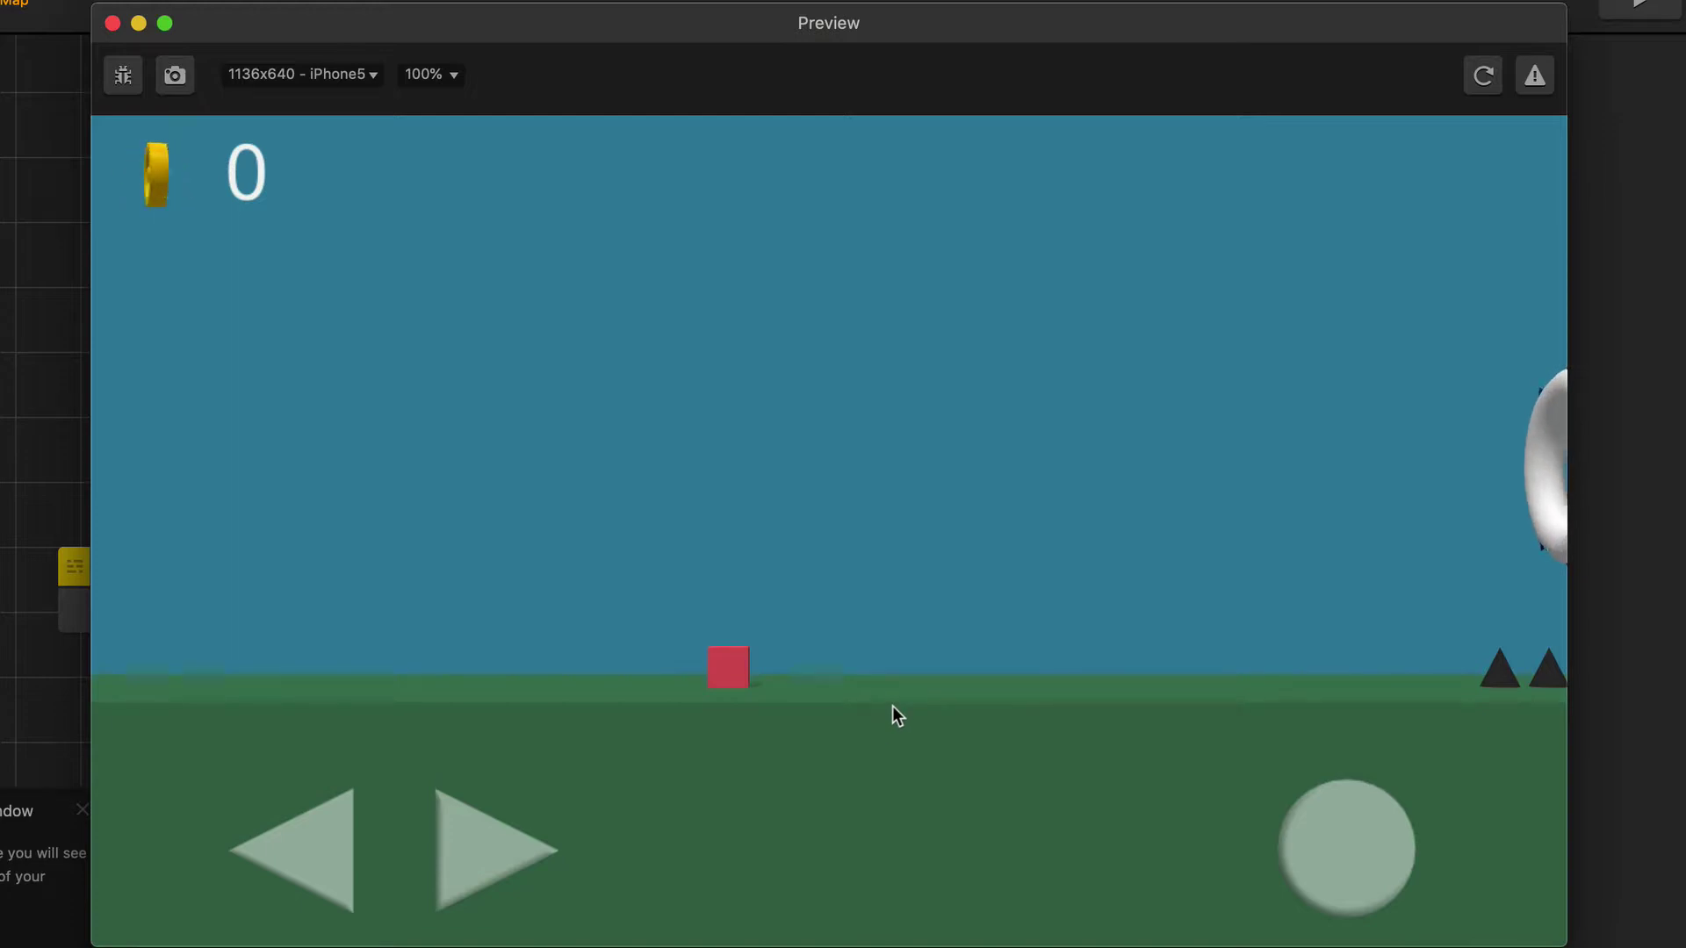
pyautogui.moveTo(1668, 171)
pyautogui.mouseDown()
pyautogui.moveTo(955, 271)
pyautogui.moveTo(777, 400)
pyautogui.moveTo(765, 431)
pyautogui.moveTo(852, 685)
pyautogui.moveTo(1487, 334)
pyautogui.moveTo(1669, 175)
pyautogui.mouseUp()
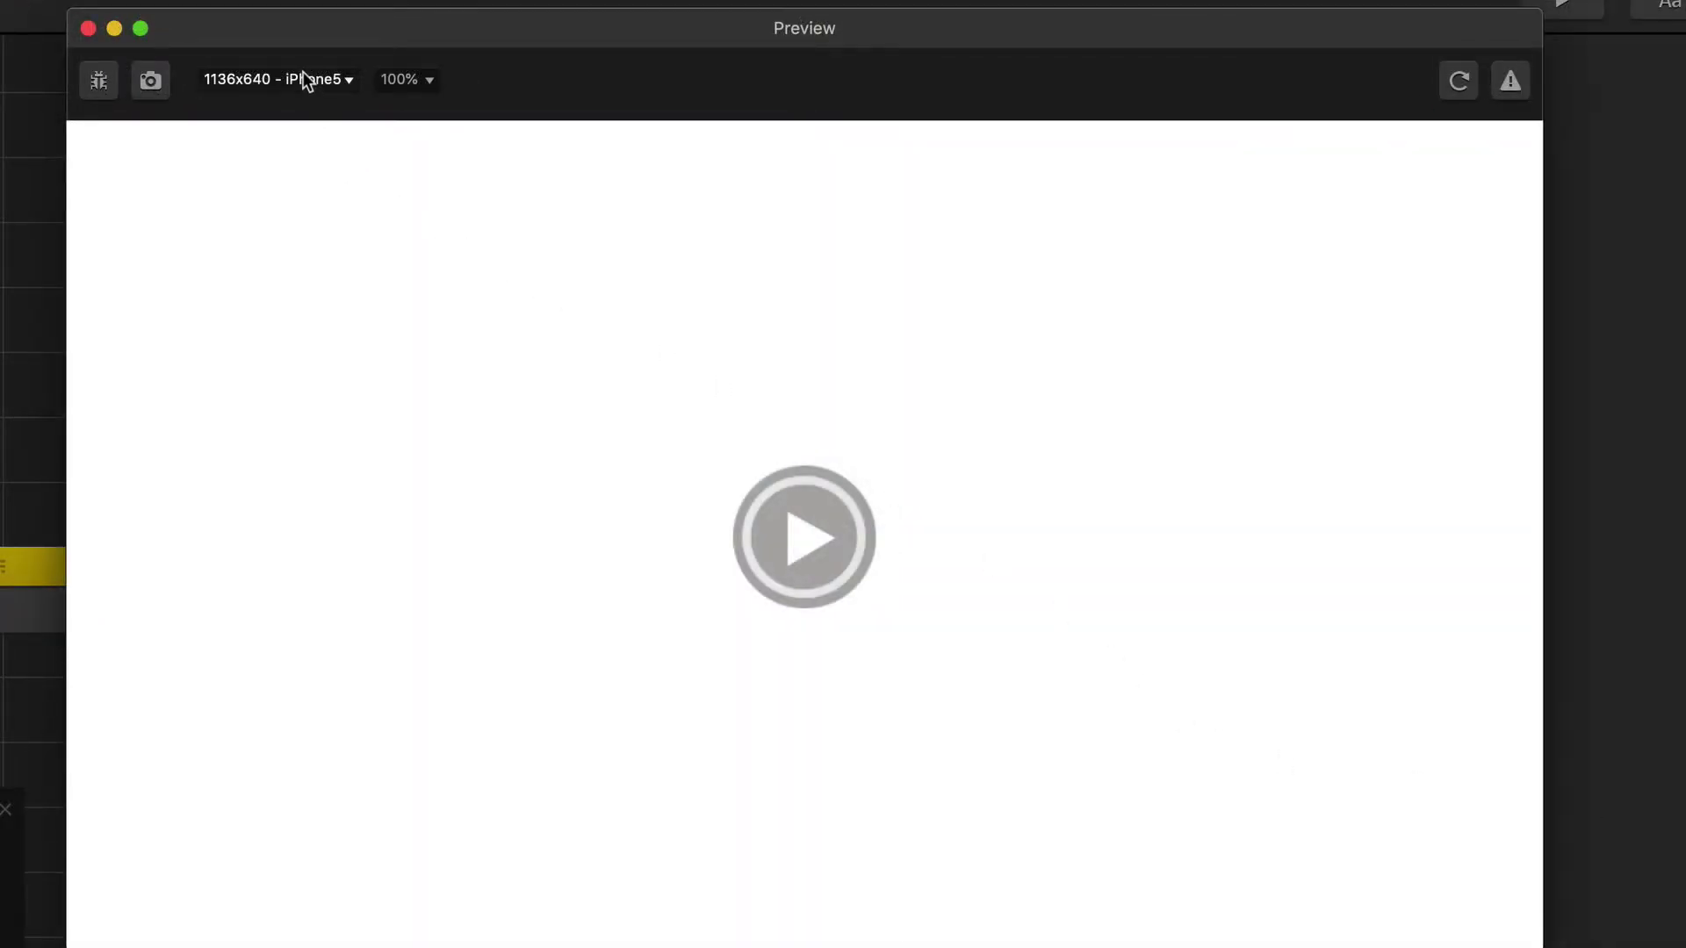
# Set the preview's screen size to 960x640 - iPhone4 and reposition the preview window
pyautogui.click(303, 78)
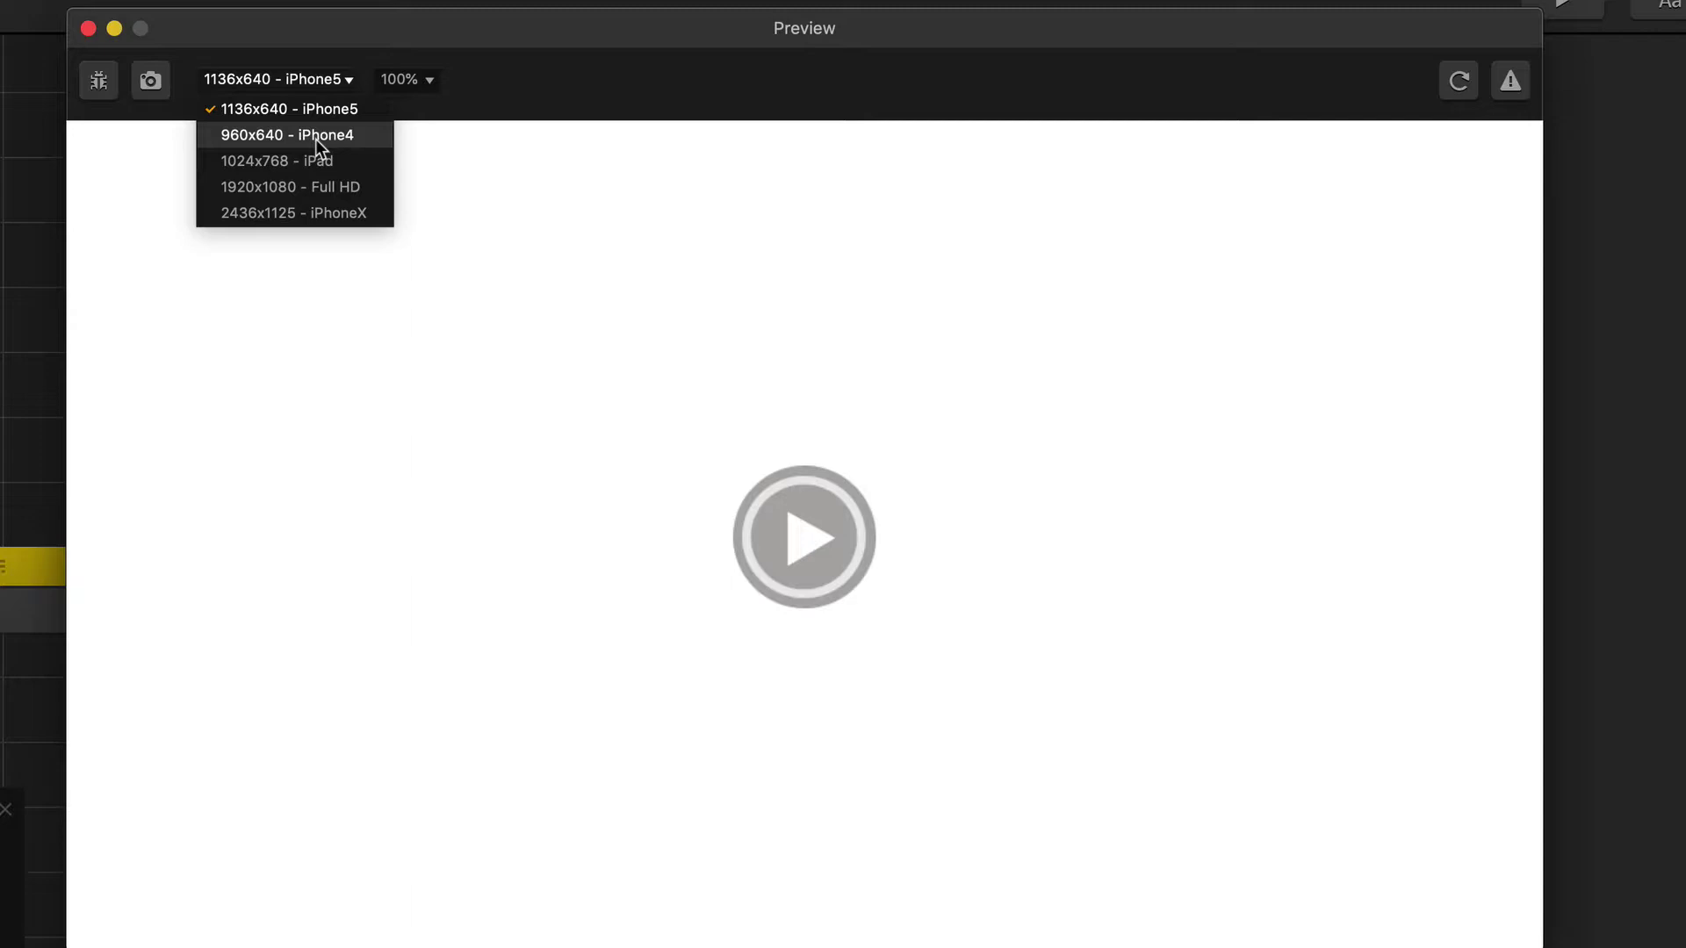
pyautogui.click(315, 137)
pyautogui.moveTo(566, 33); pyautogui.dragTo(641, 37)
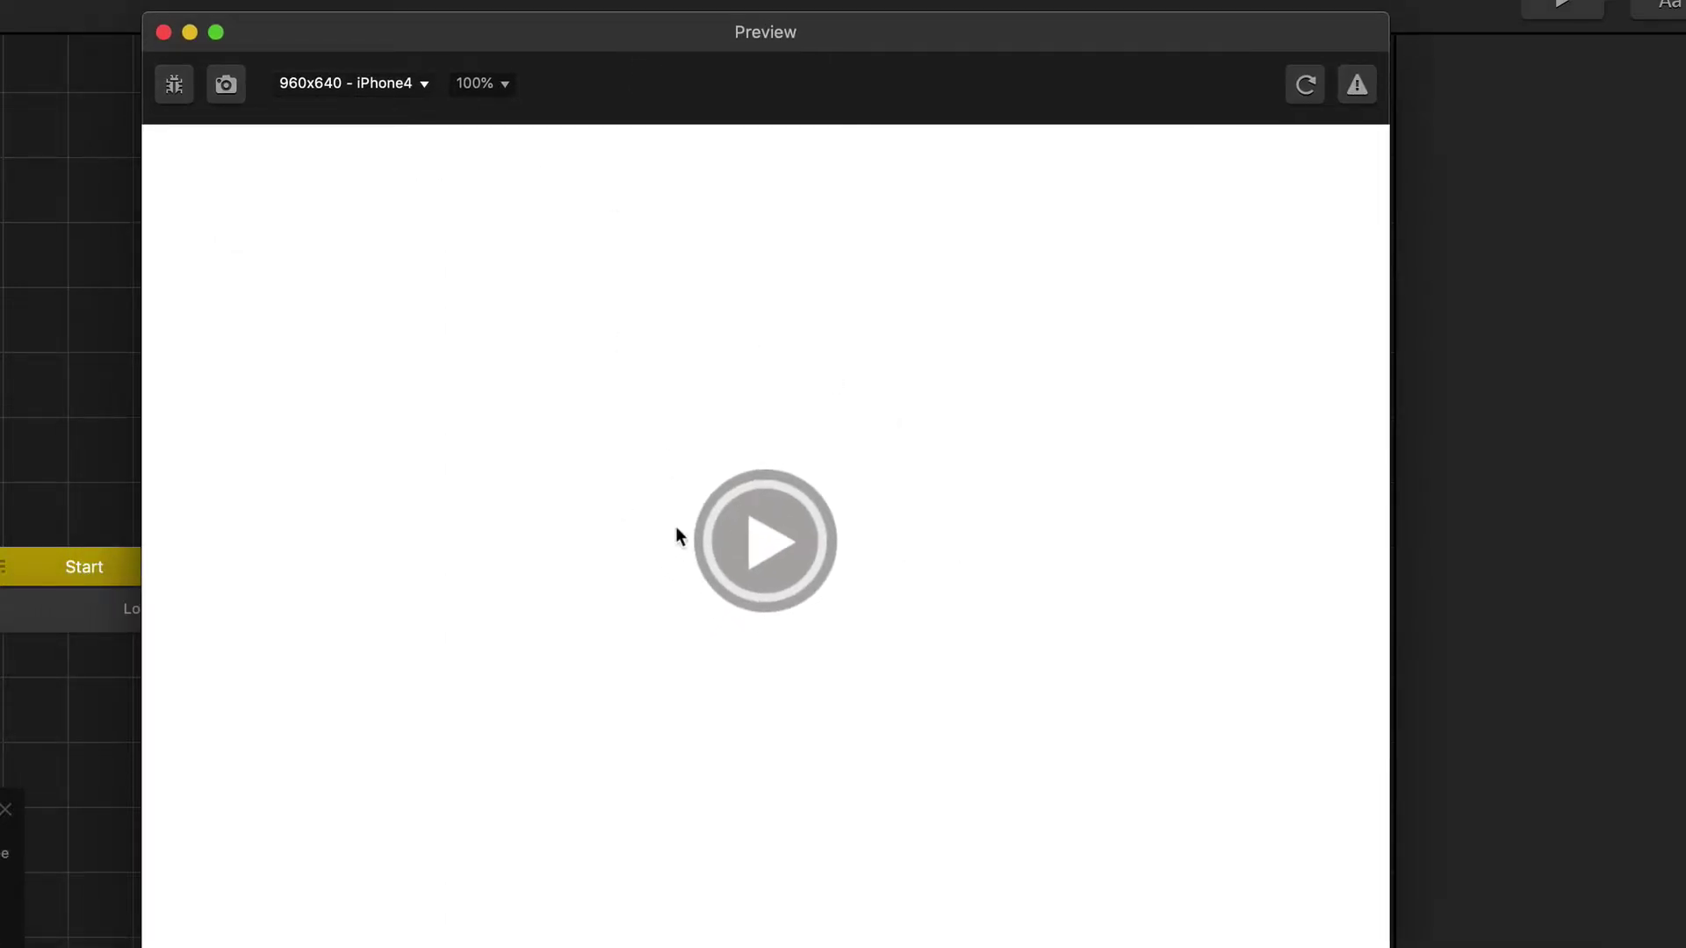
# Try the preview at 75% and 50% zoom and restore it to 100%
pyautogui.click(475, 83)
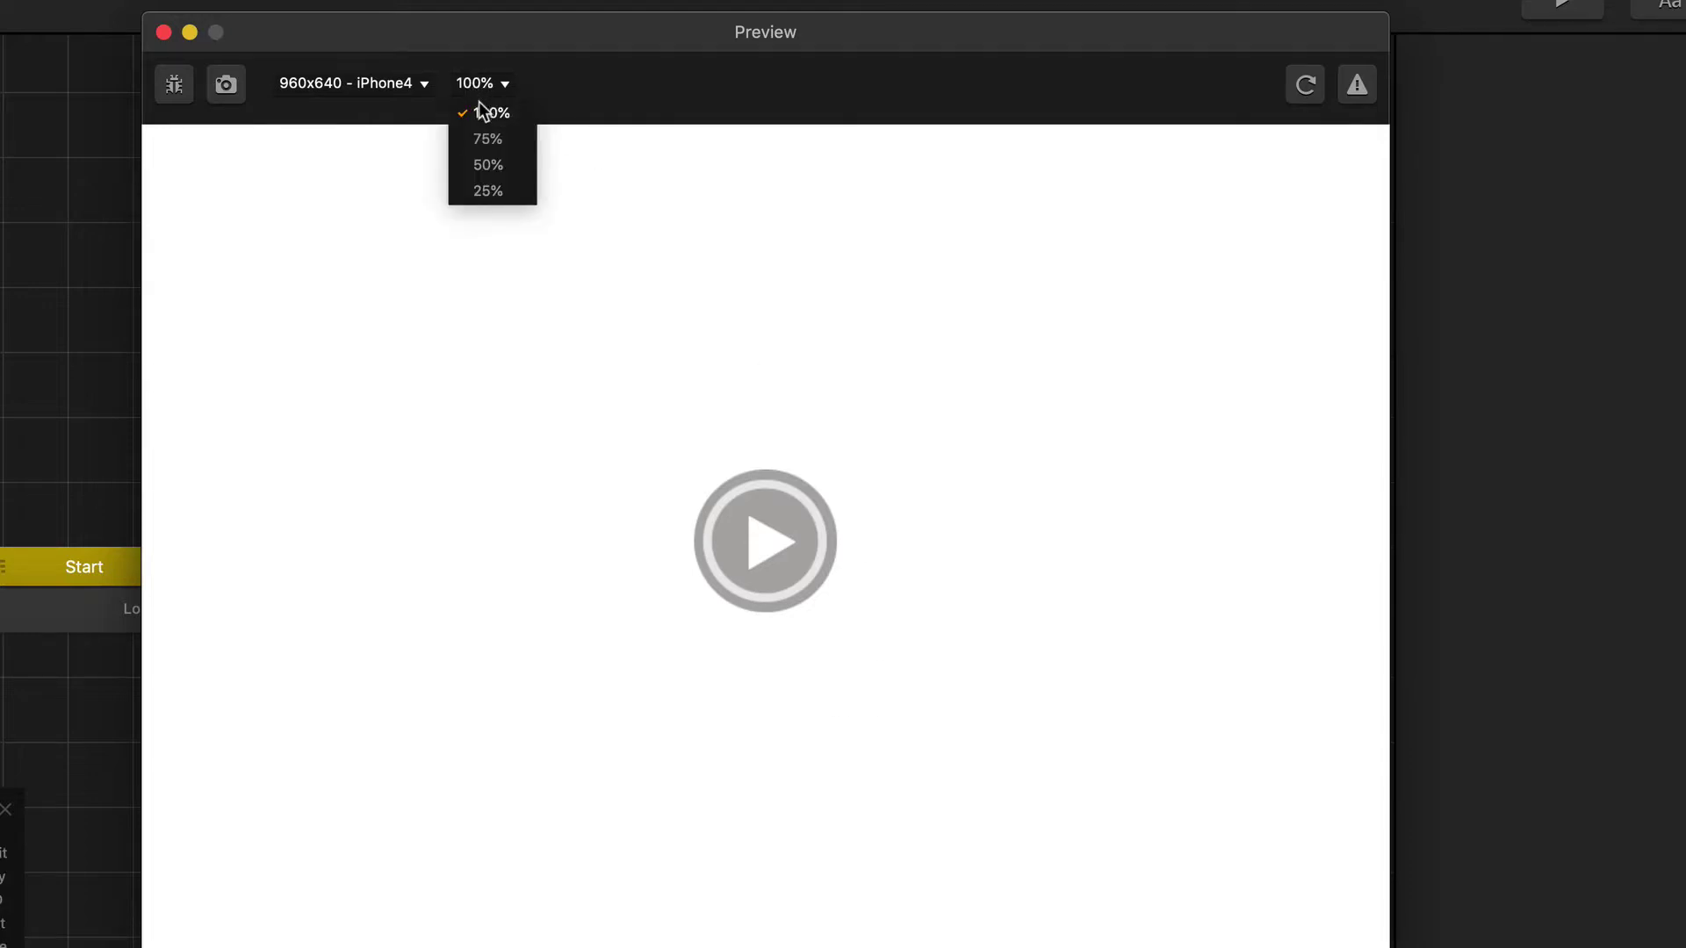
pyautogui.click(482, 138)
pyautogui.click(479, 83)
pyautogui.click(477, 164)
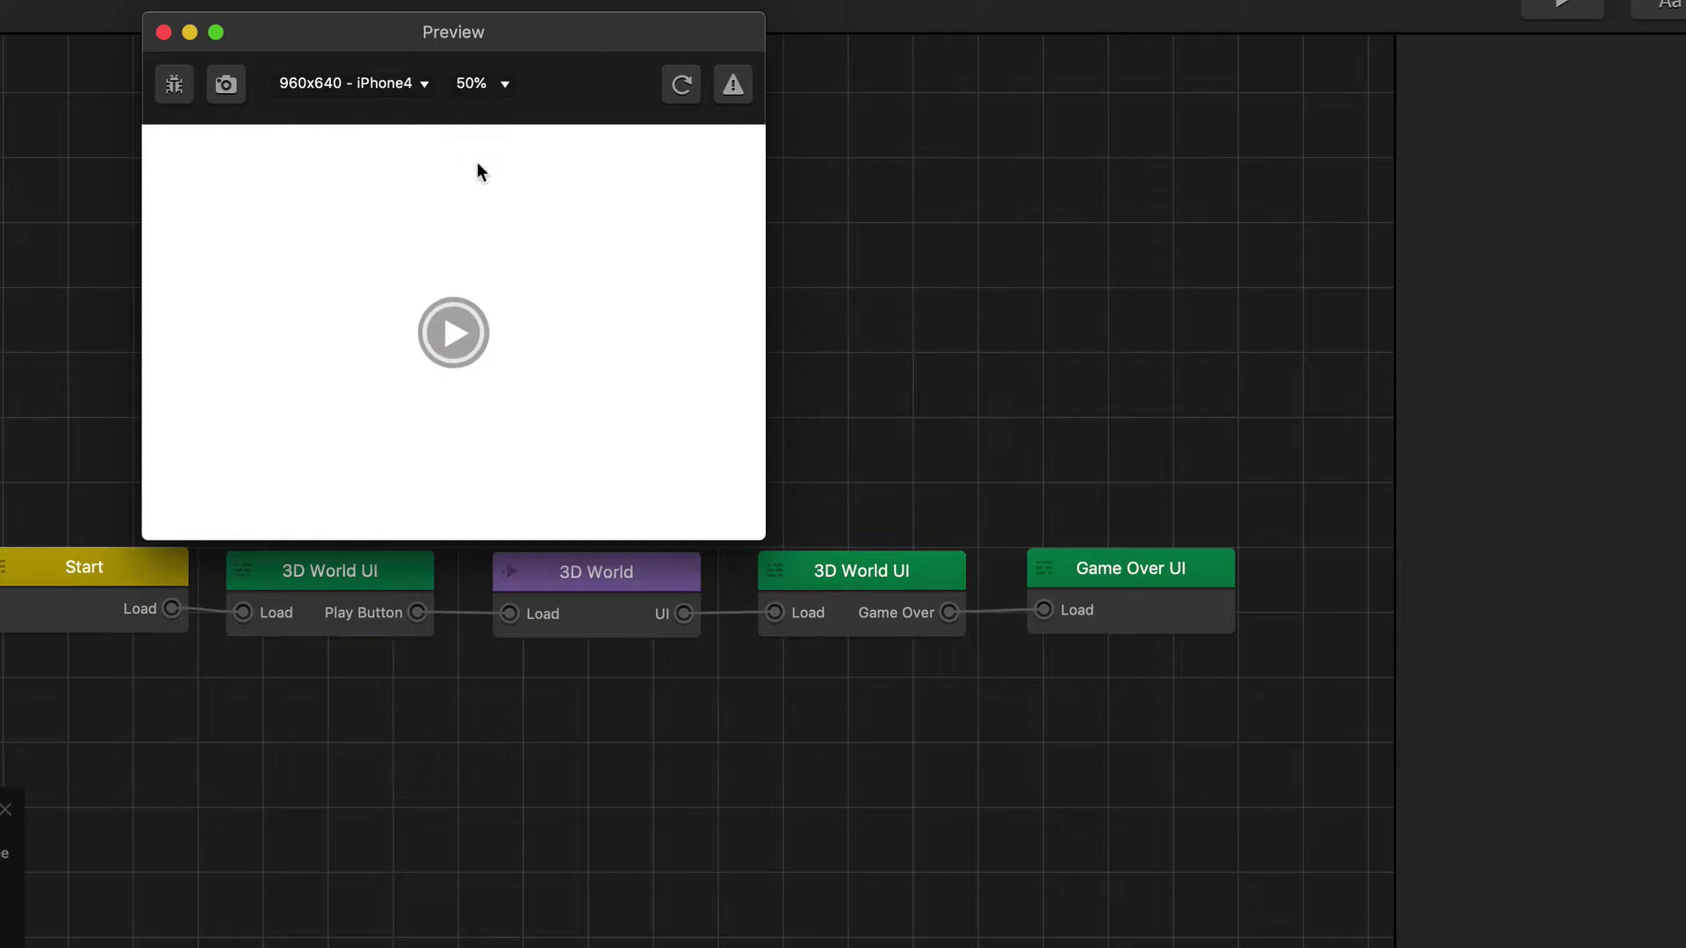
pyautogui.click(476, 83)
pyautogui.click(480, 110)
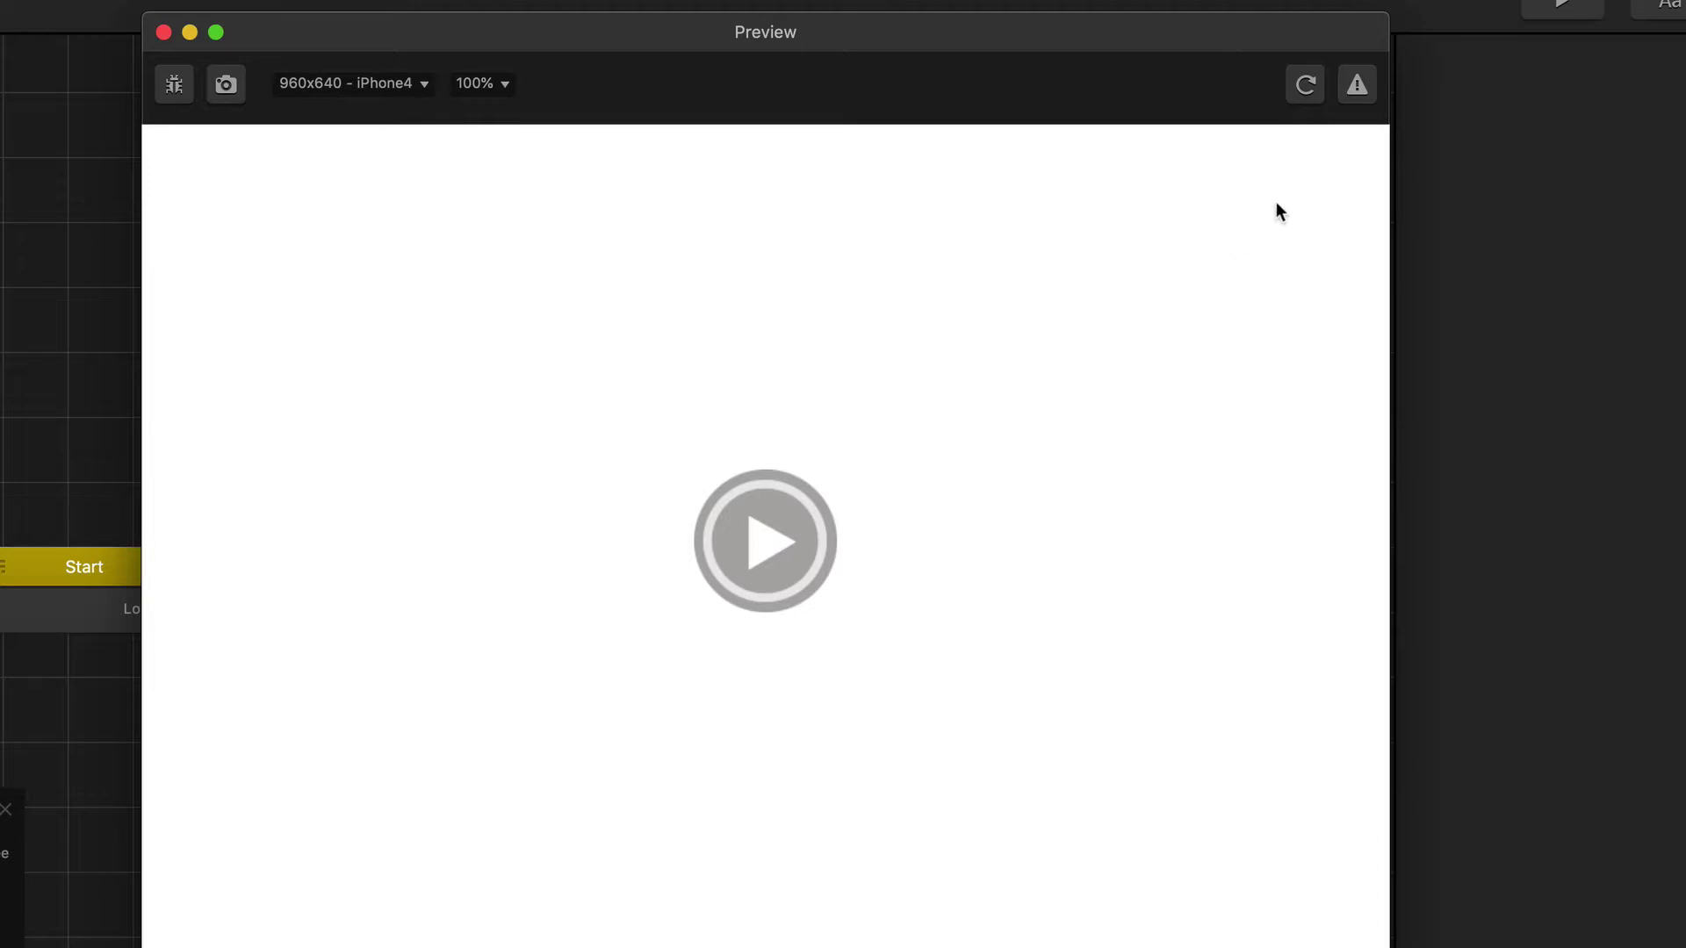
# Reload the preview and check its warnings before closing the preview window
pyautogui.click(1311, 88)
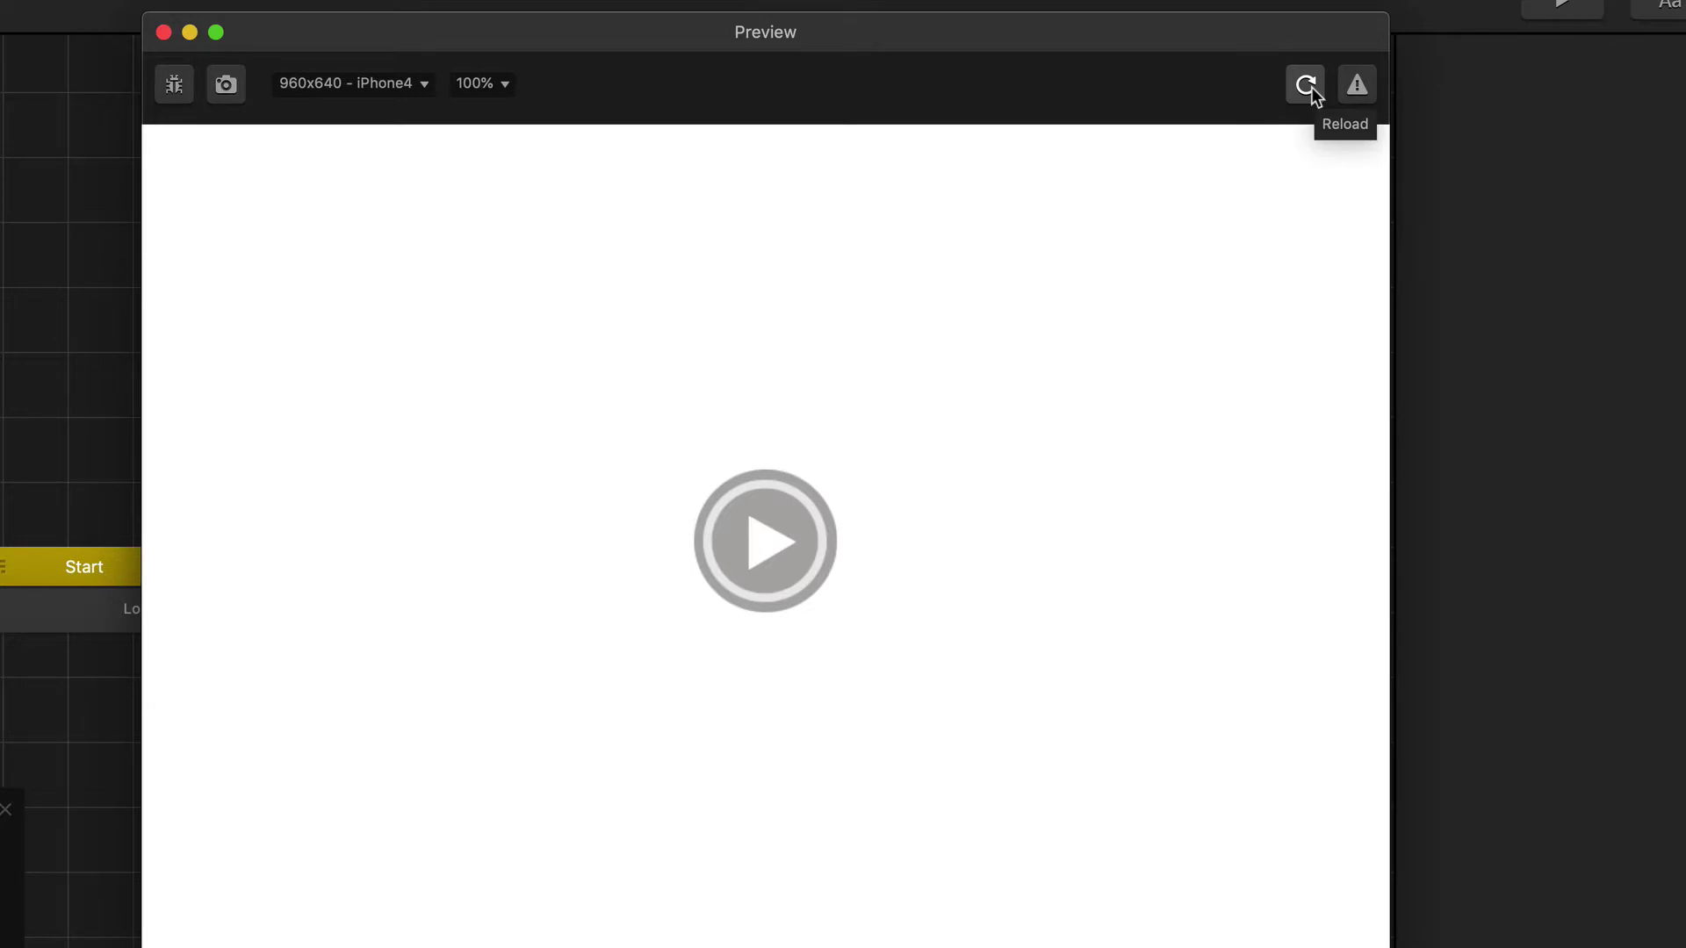
pyautogui.click(1355, 85)
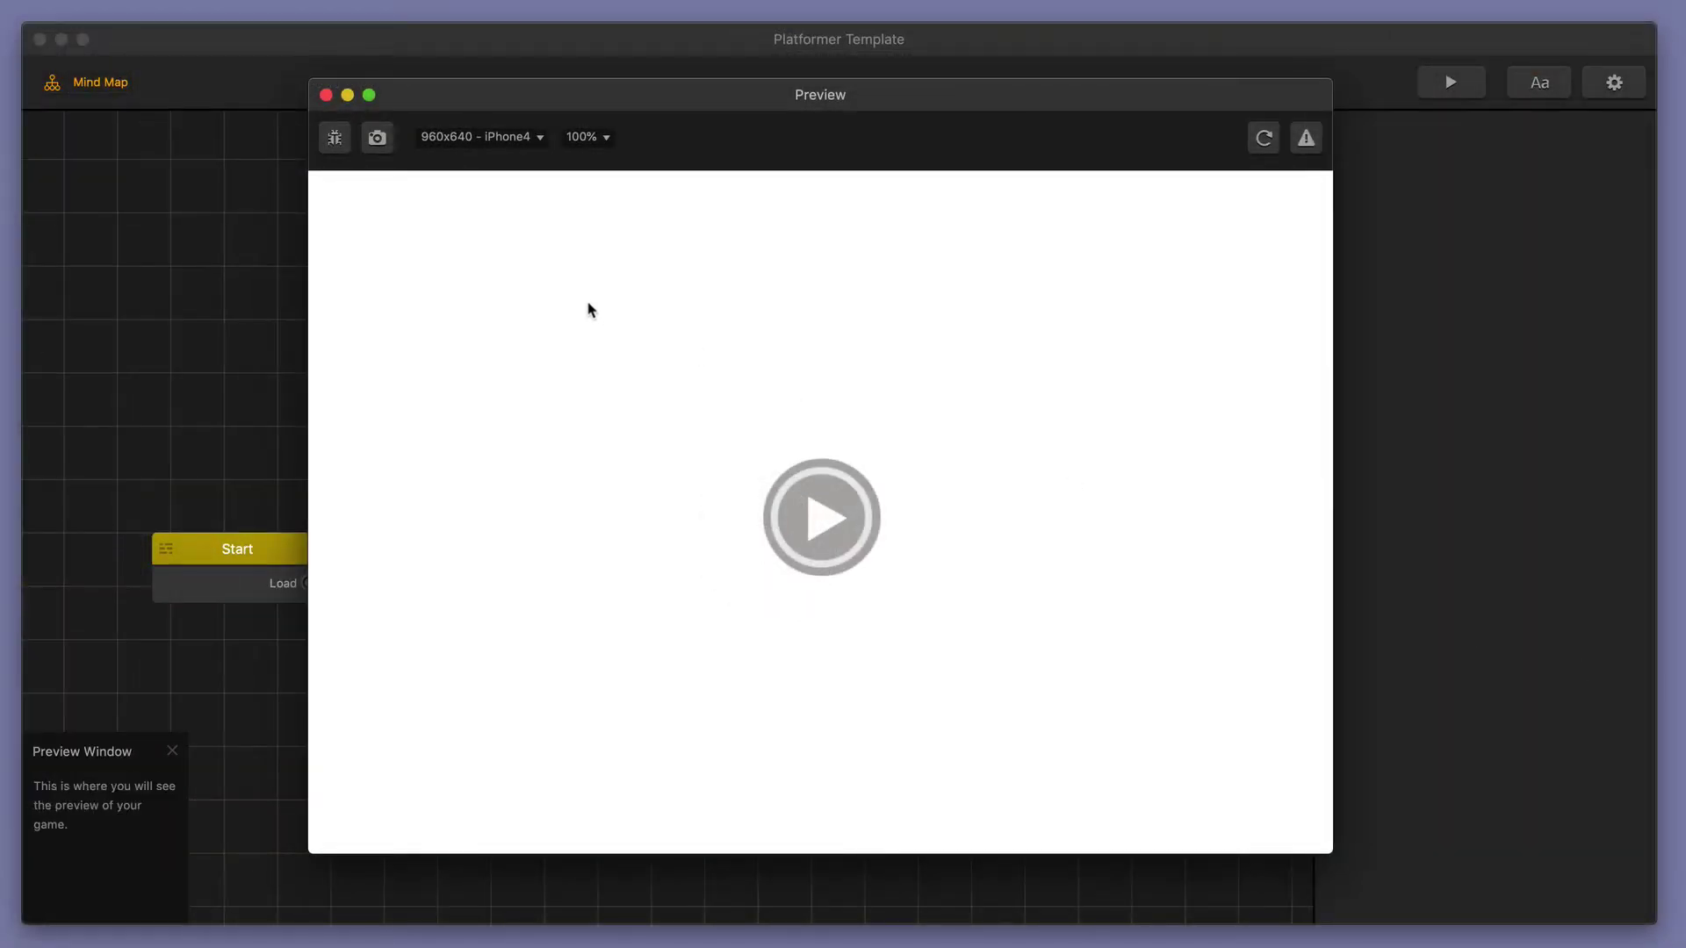
pyautogui.click(326, 95)
# Open the 3D World node for editing and bring scene 3's spikes and floating platform into view
pyautogui.click(698, 551)
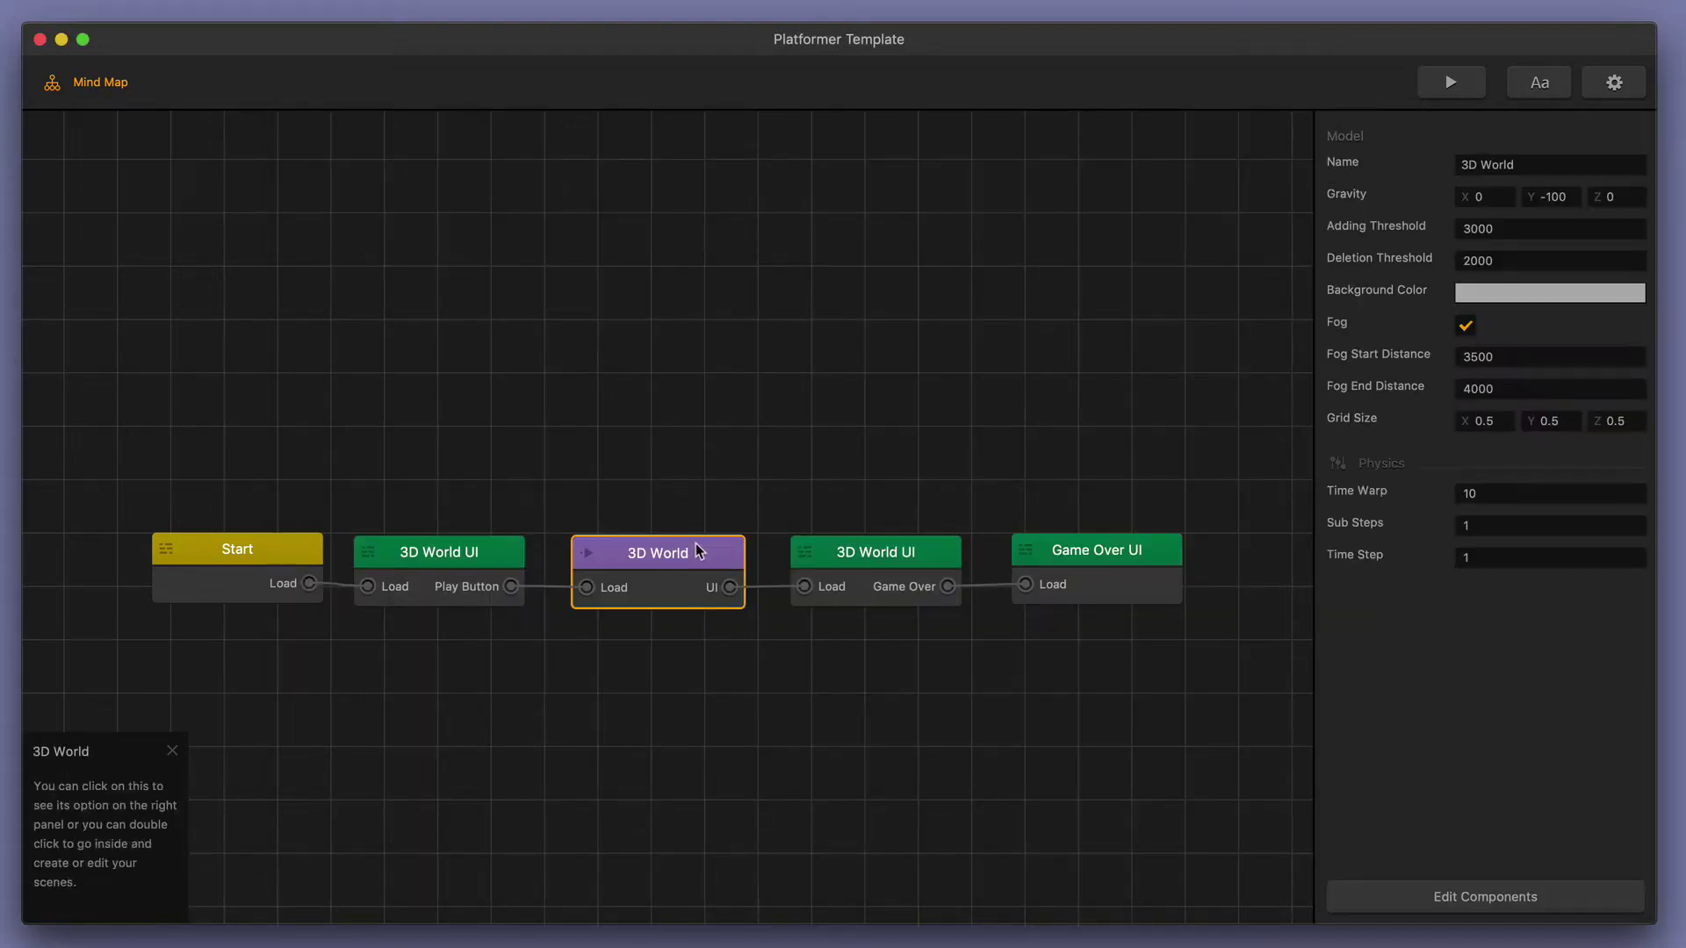
pyautogui.doubleClick(698, 551)
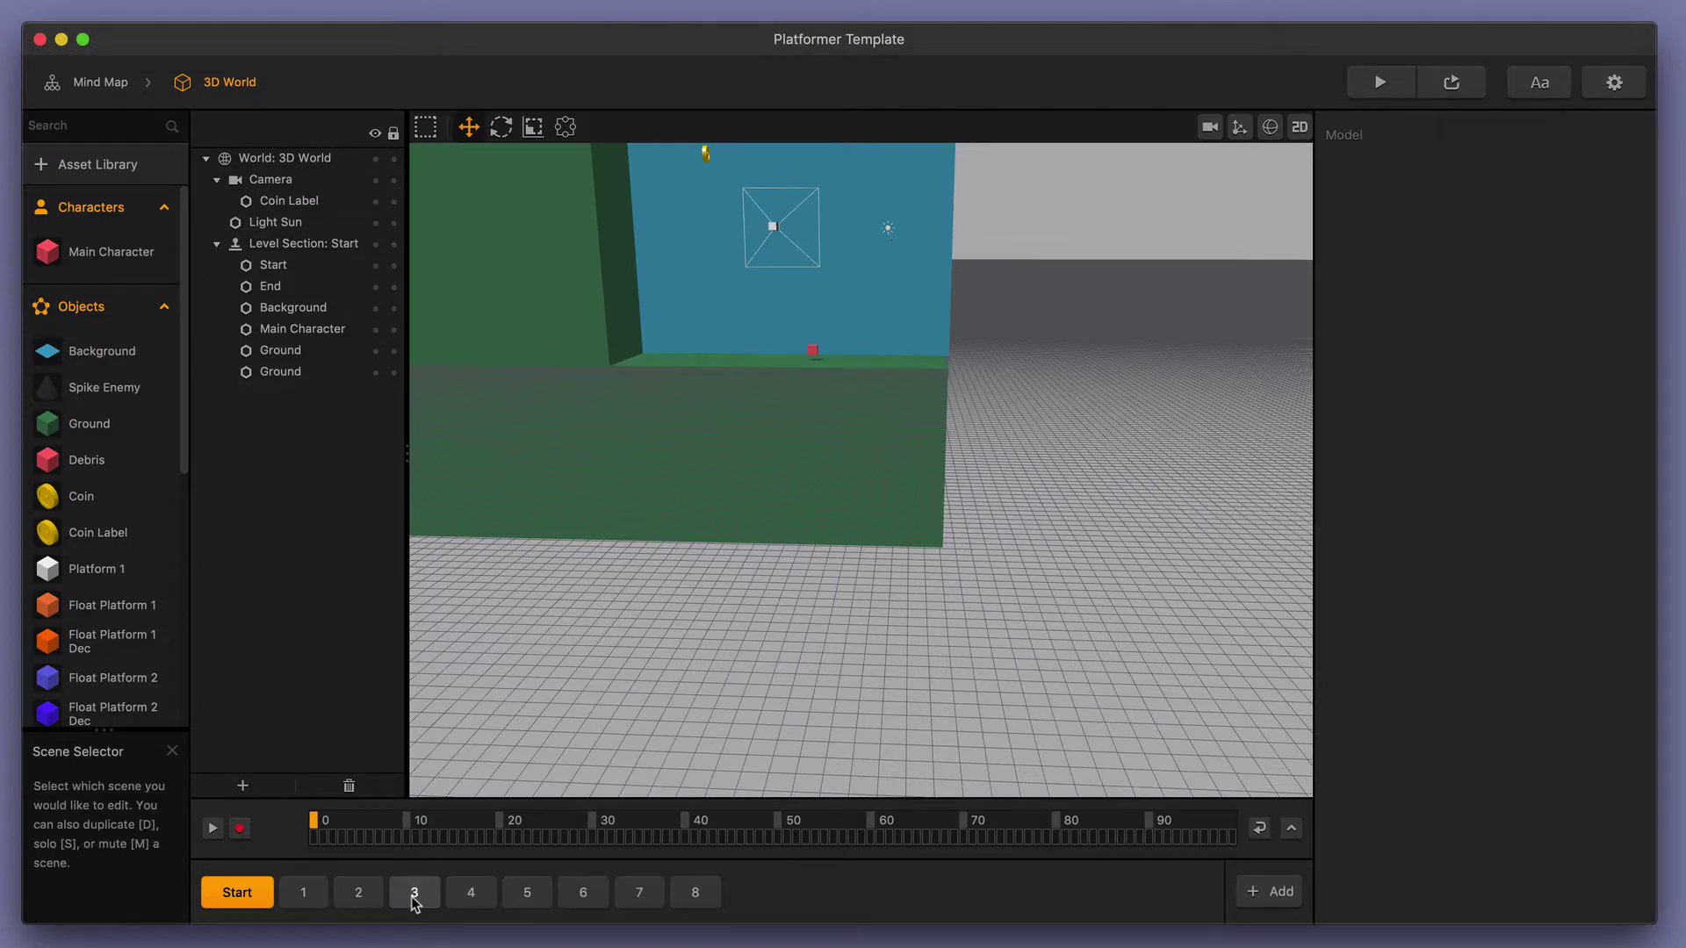
pyautogui.click(414, 895)
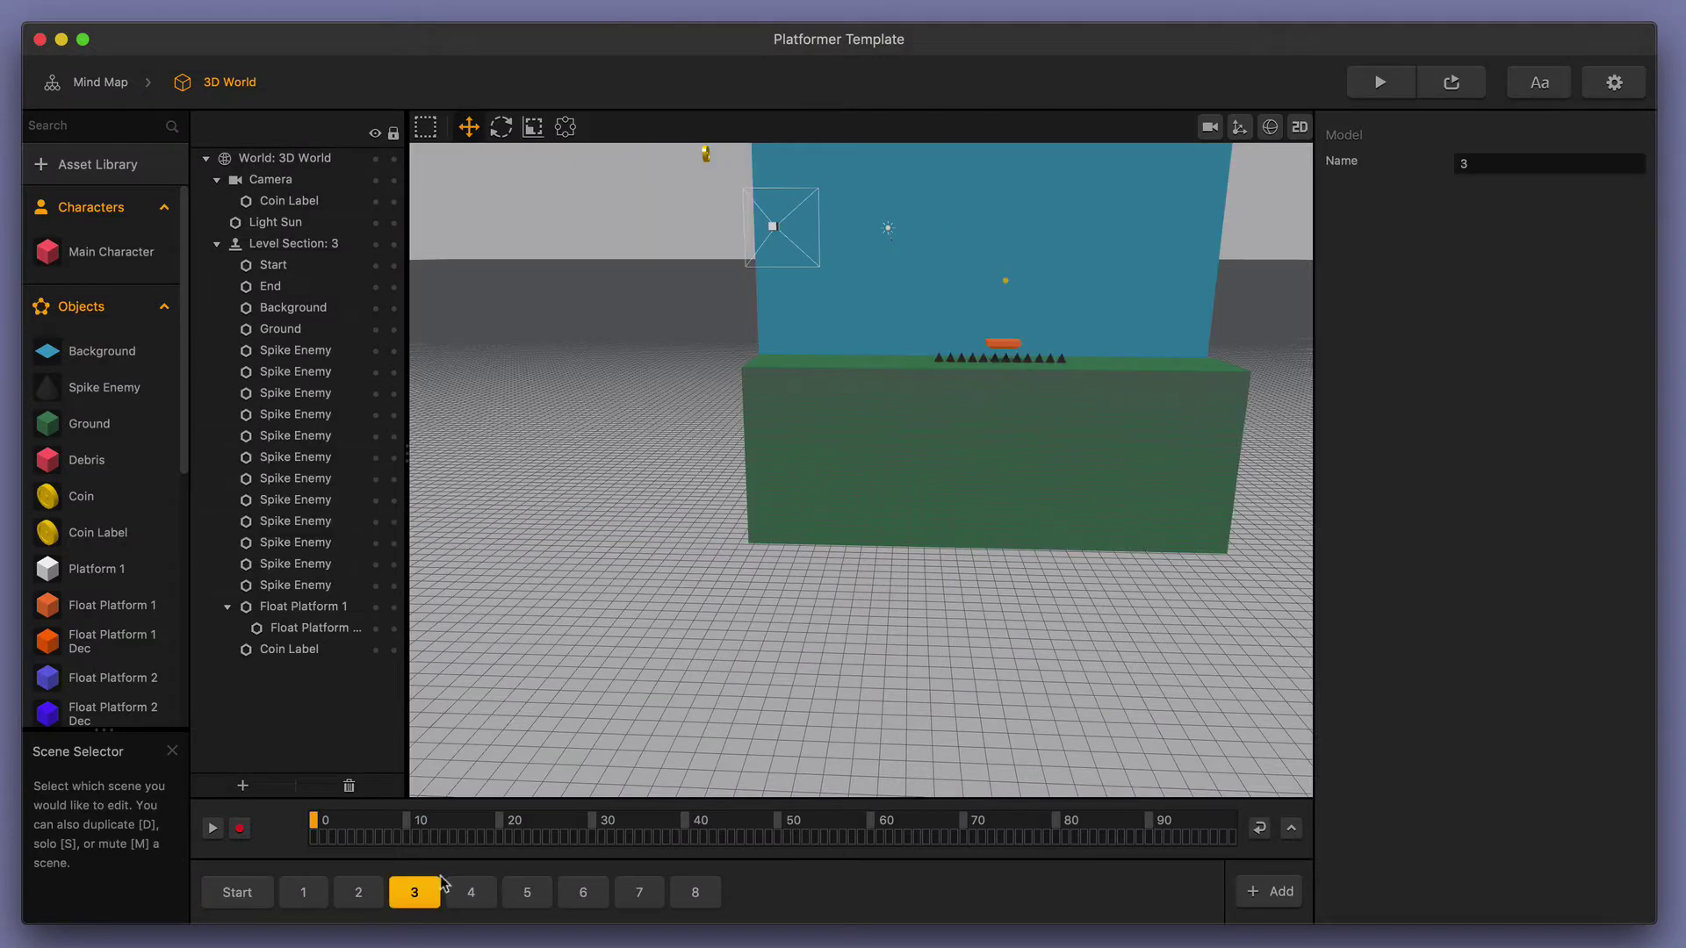
pyautogui.scroll(-5, 988, 415)
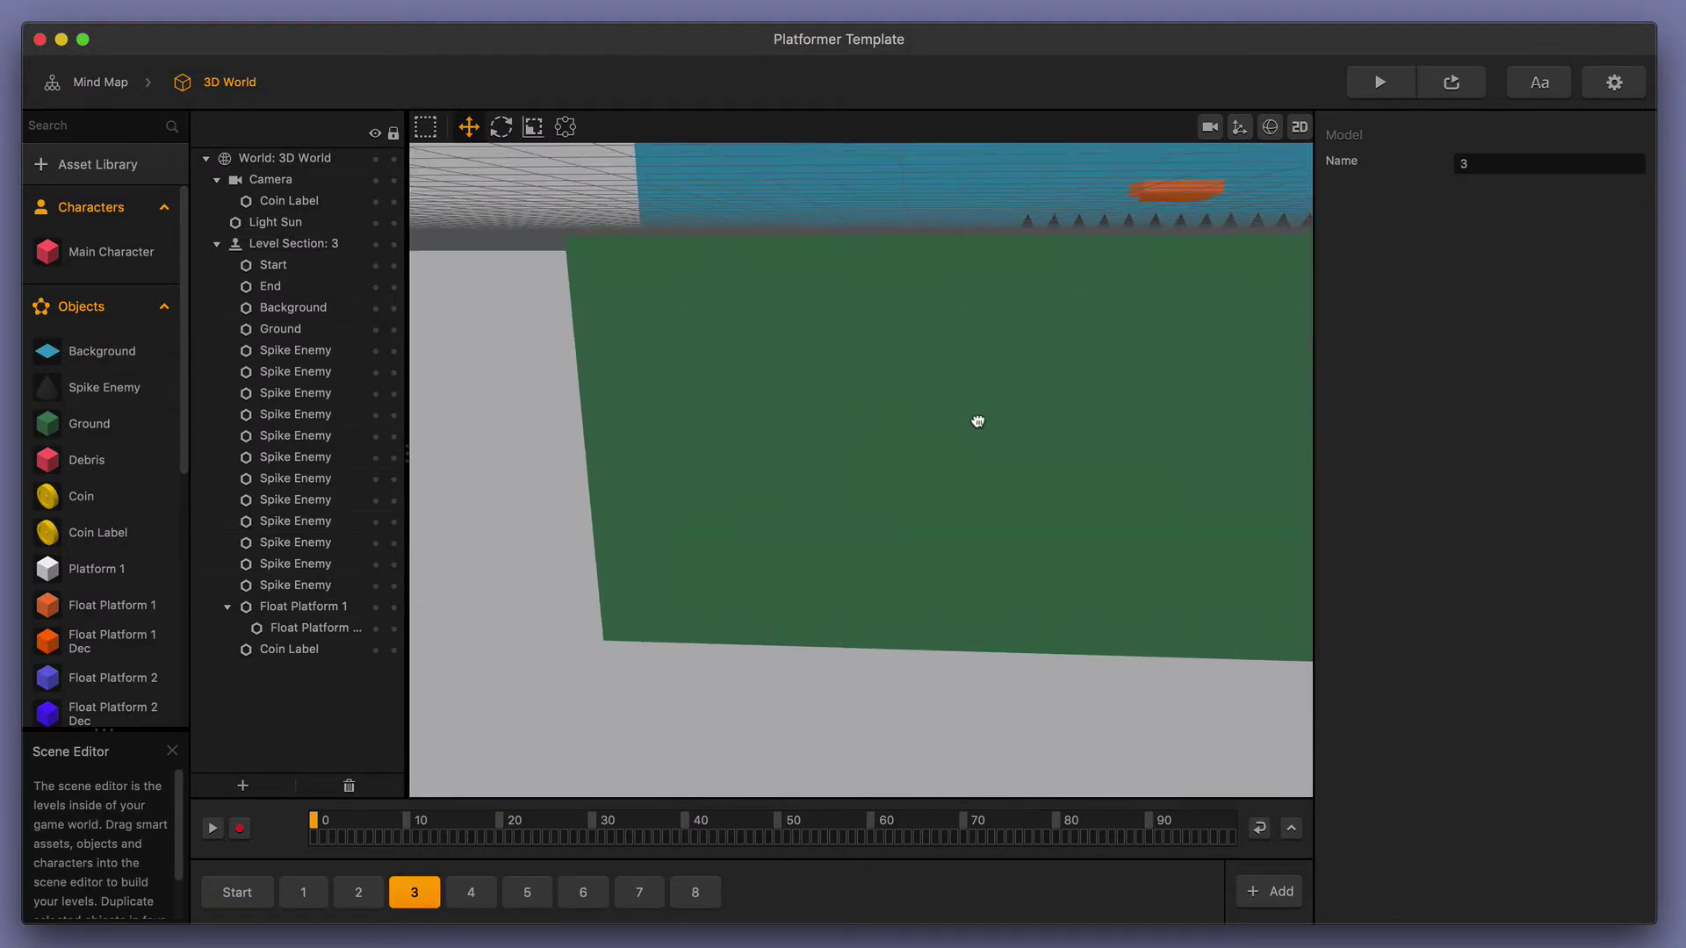
pyautogui.scroll(-4, 910, 478)
pyautogui.scroll(-2, 798, 524)
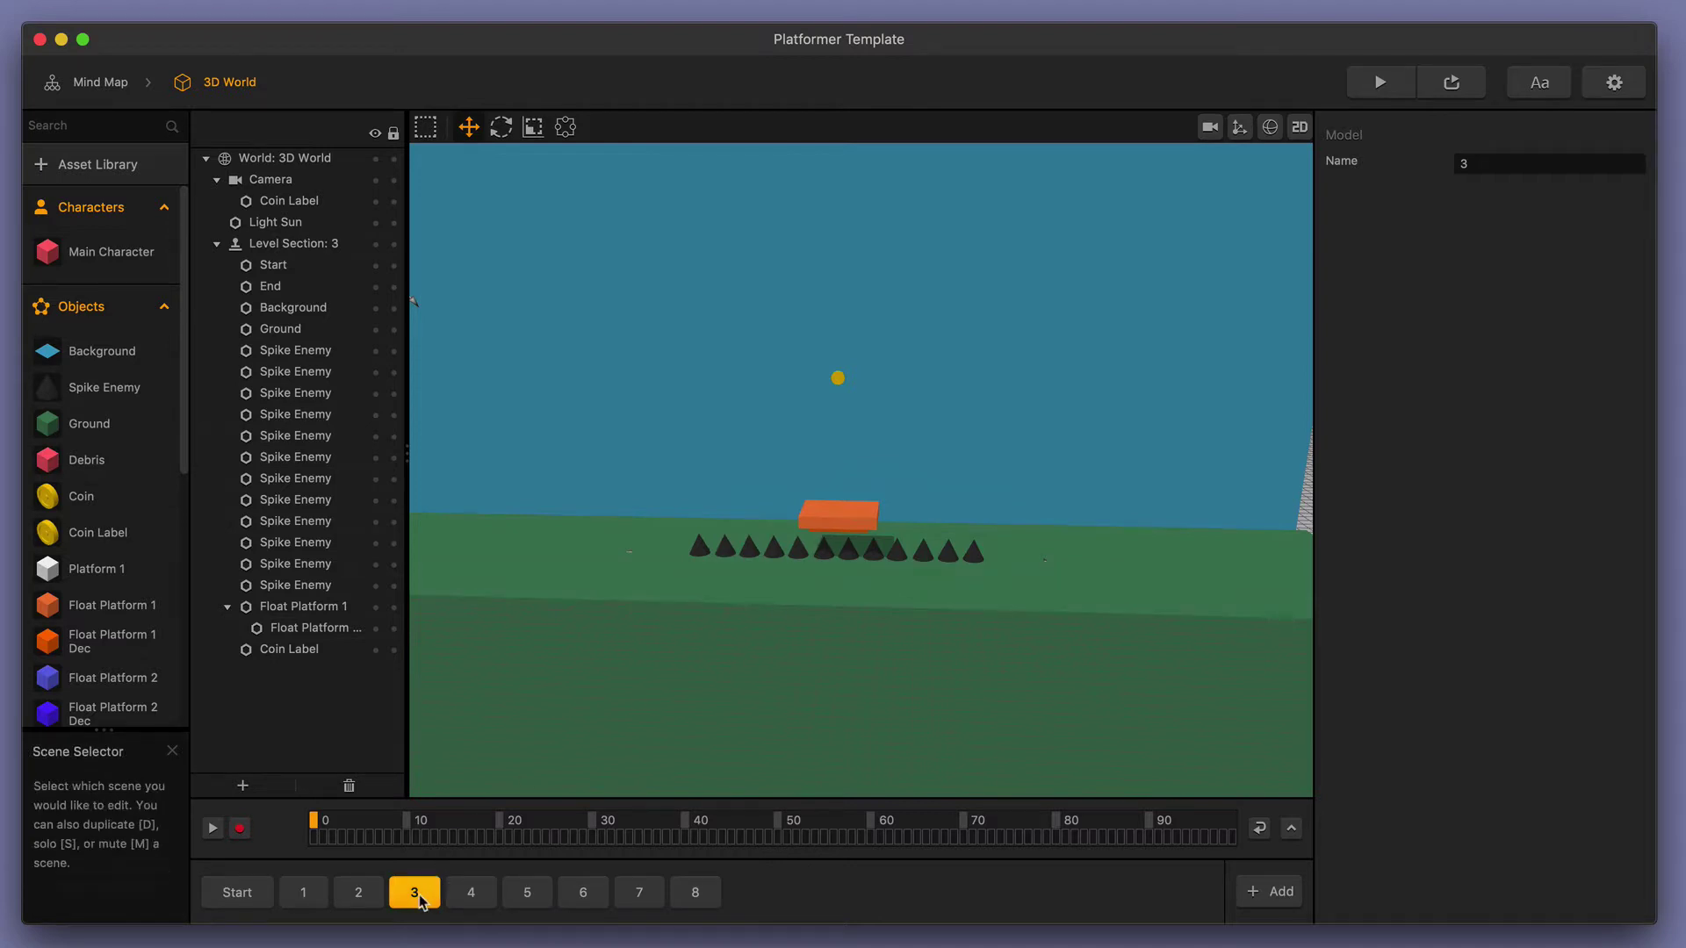
# Preview only scene 3, move the character right and jump past the spikes, and close the preview
pyautogui.click(1470, 91)
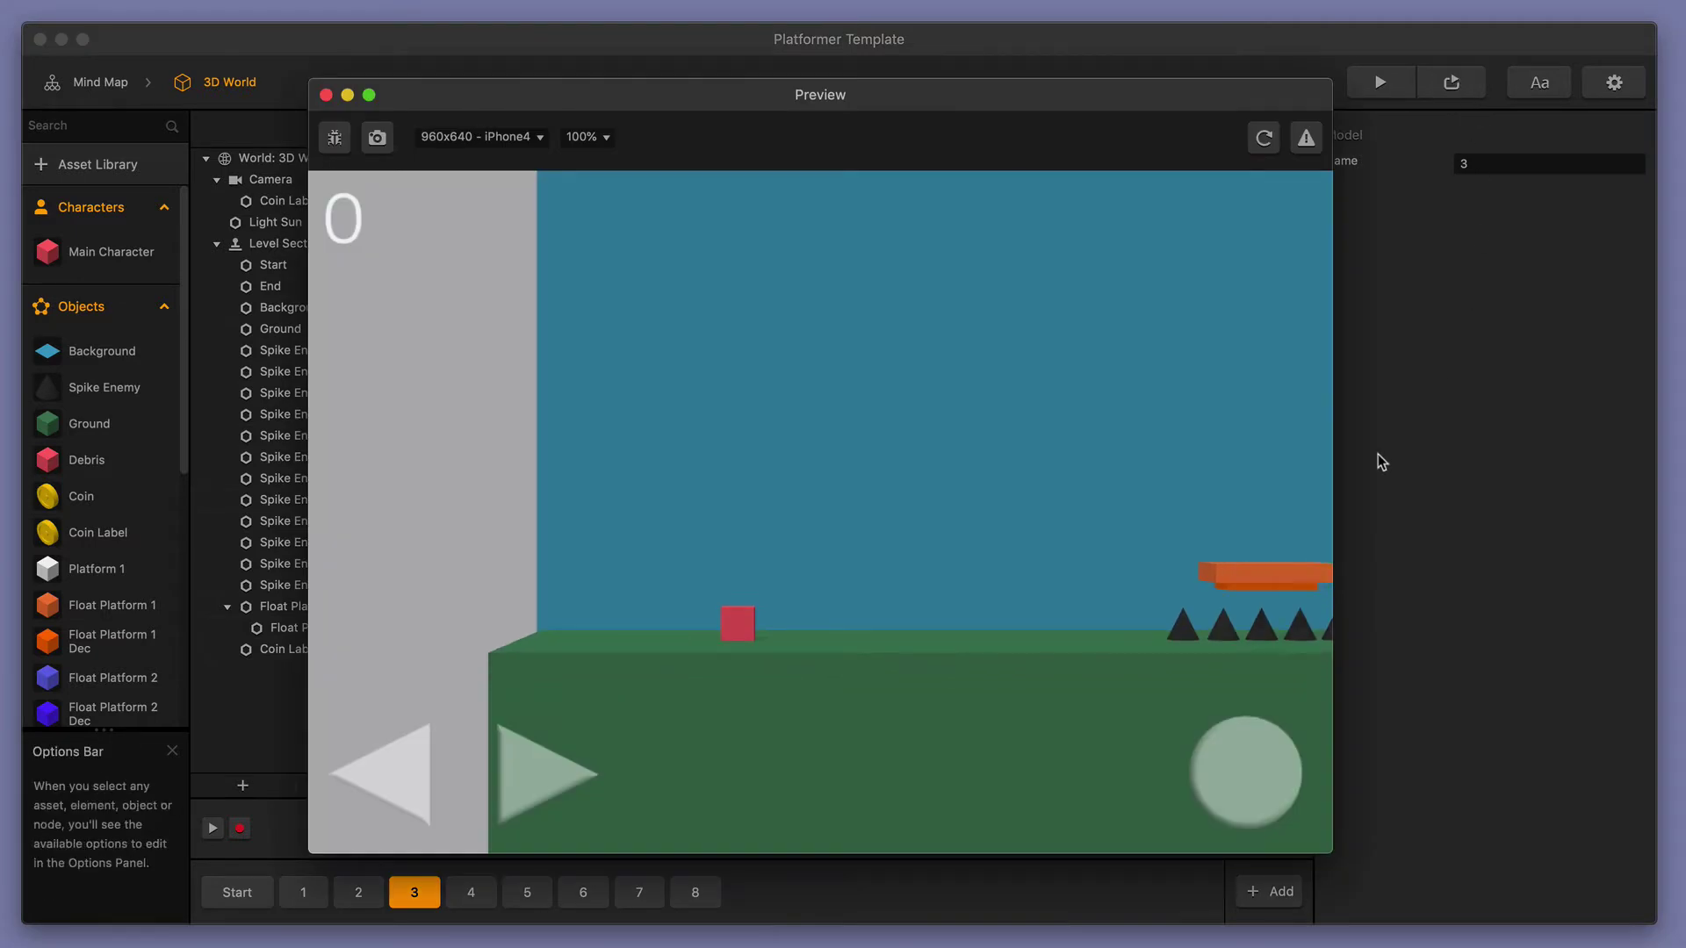
pyautogui.click(584, 768)
pyautogui.moveTo(594, 771); pyautogui.dragTo(594, 771)
pyautogui.press('space')
pyautogui.press('space')
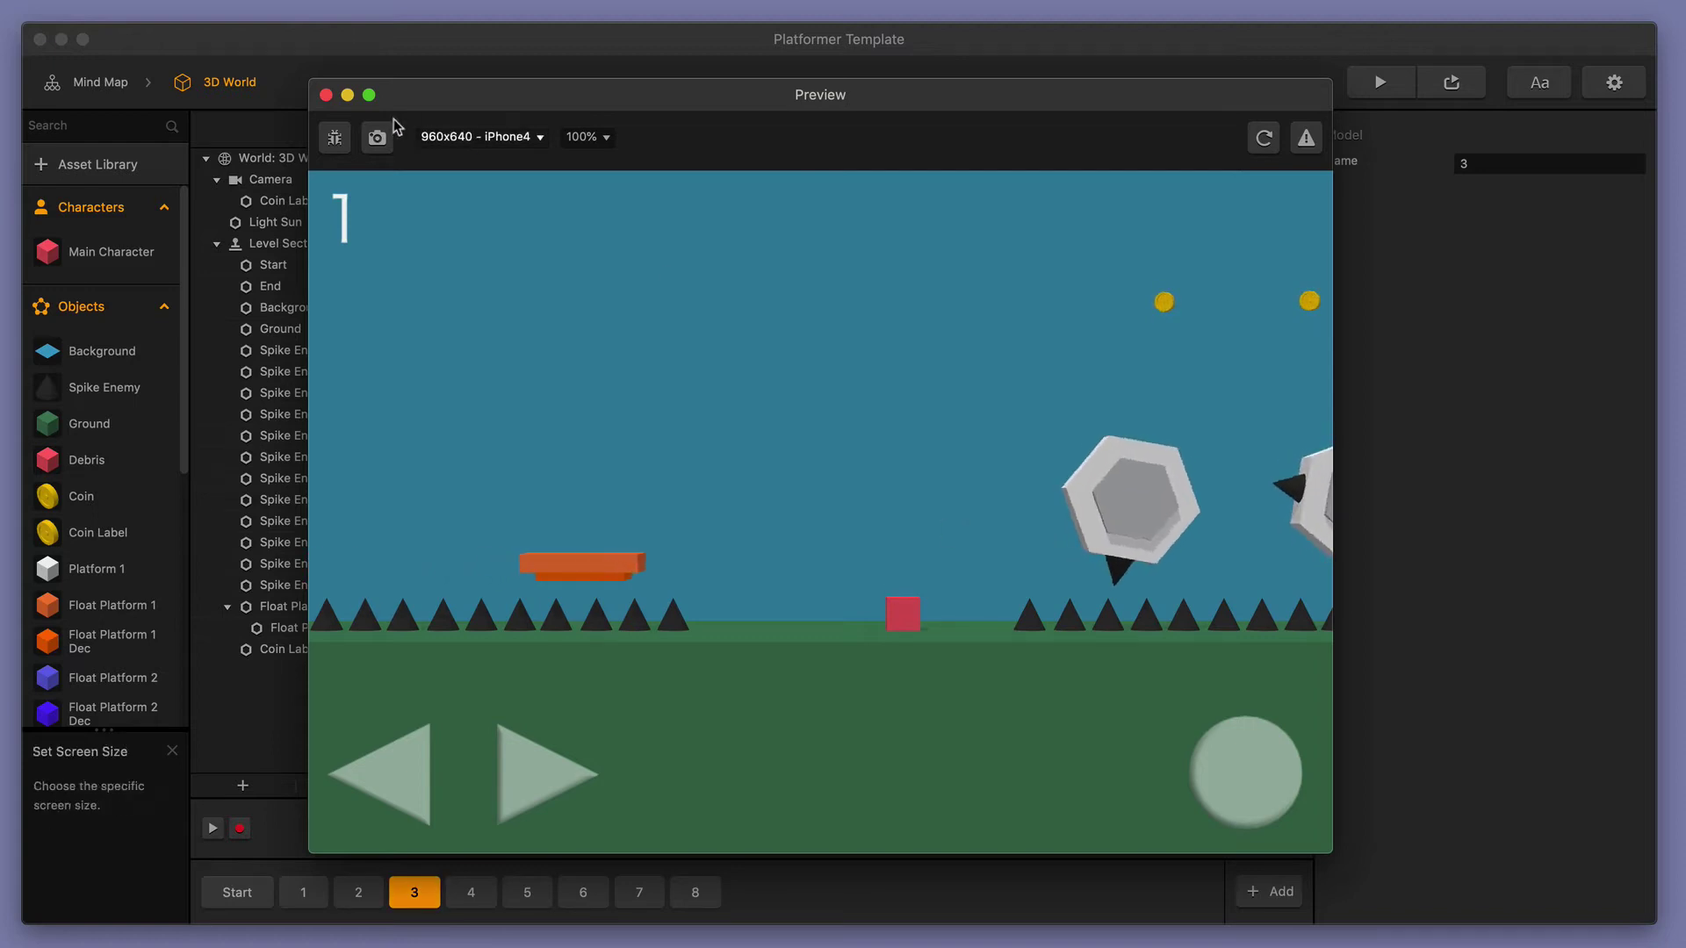
pyautogui.click(325, 95)
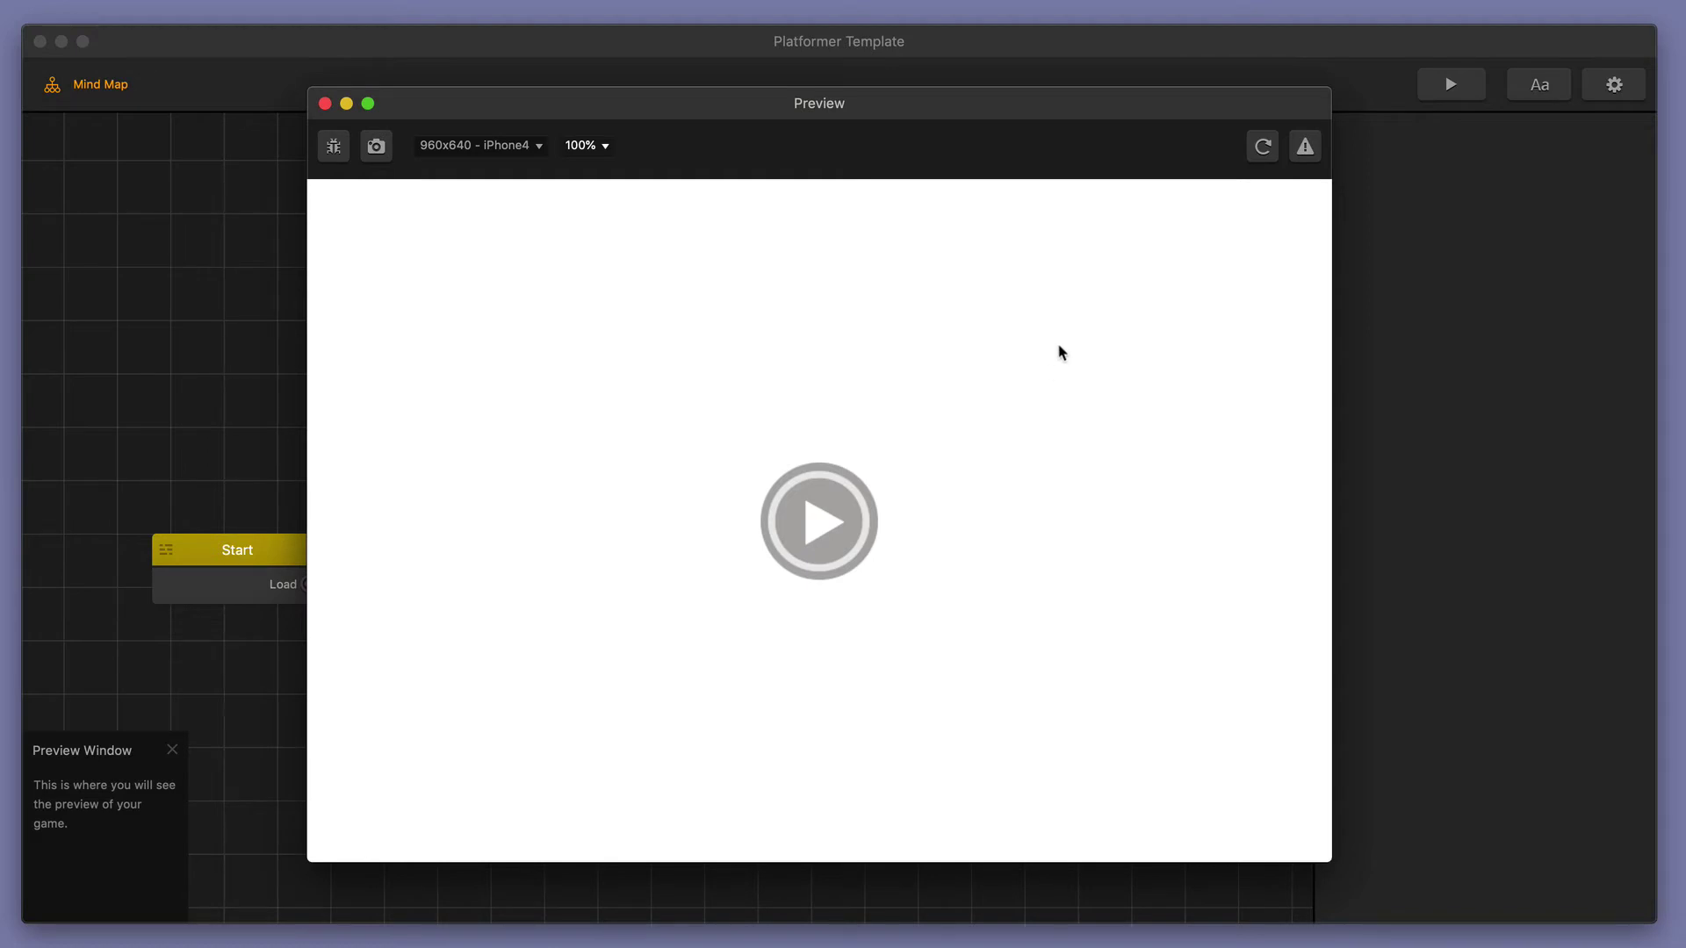
# Set the preview zoom to 50% and place the preview window beside the Mind Map nodes
pyautogui.moveTo(707, 103); pyautogui.dragTo(463, 118)
pyautogui.click(850, 76)
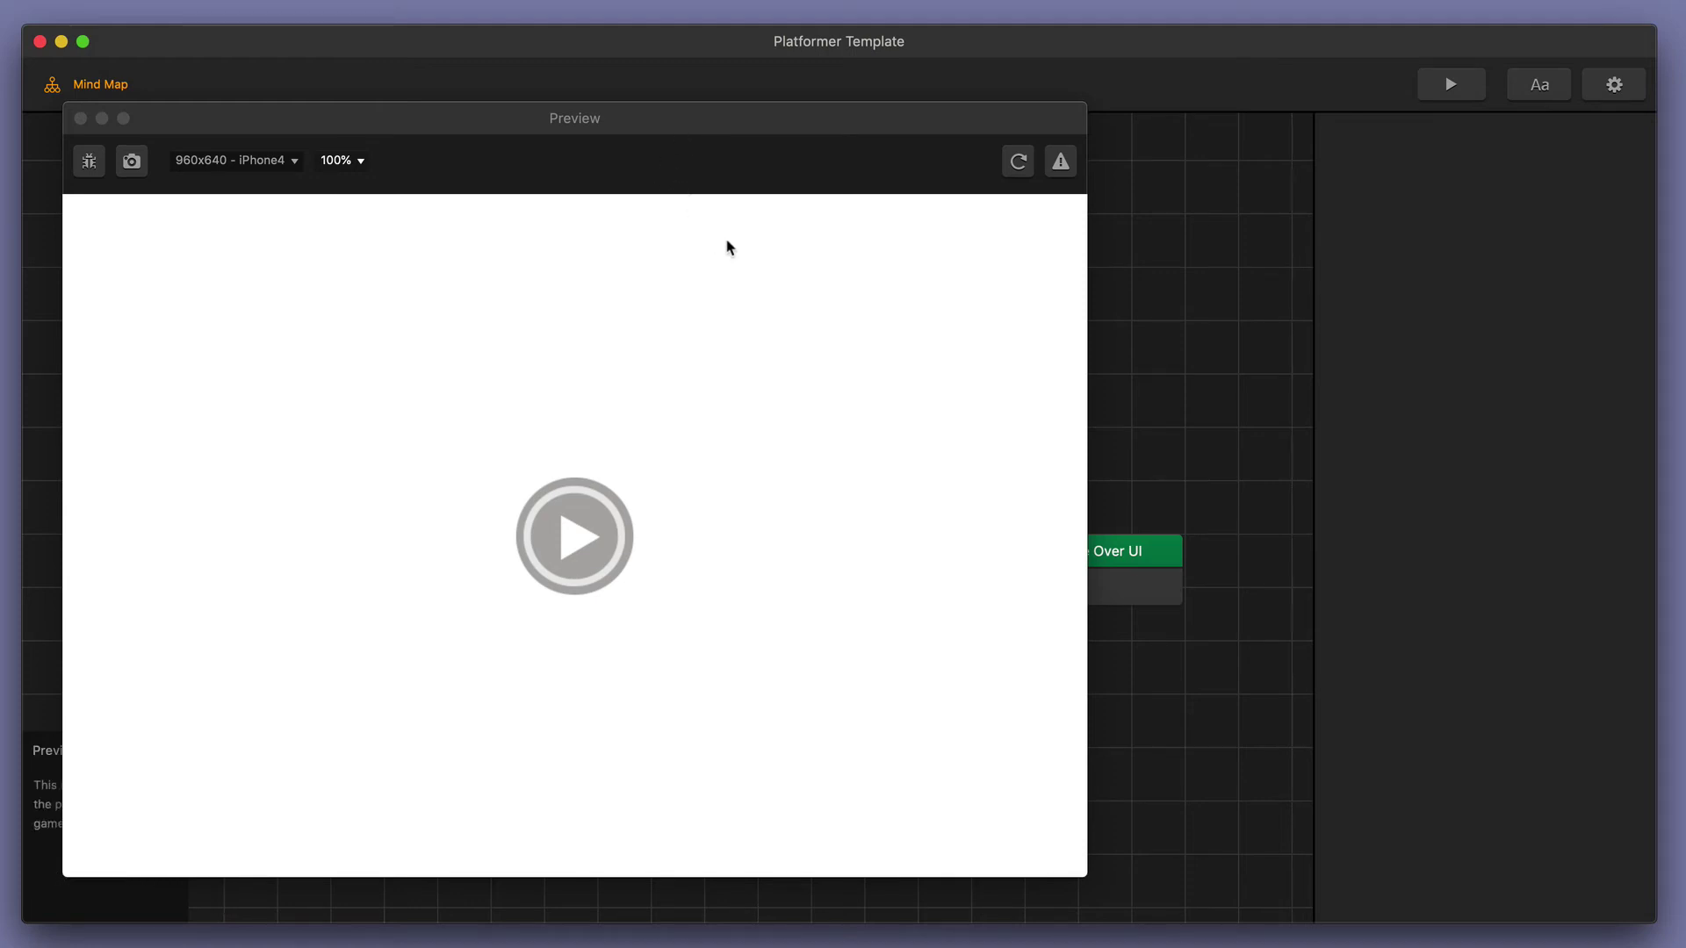
pyautogui.click(338, 167)
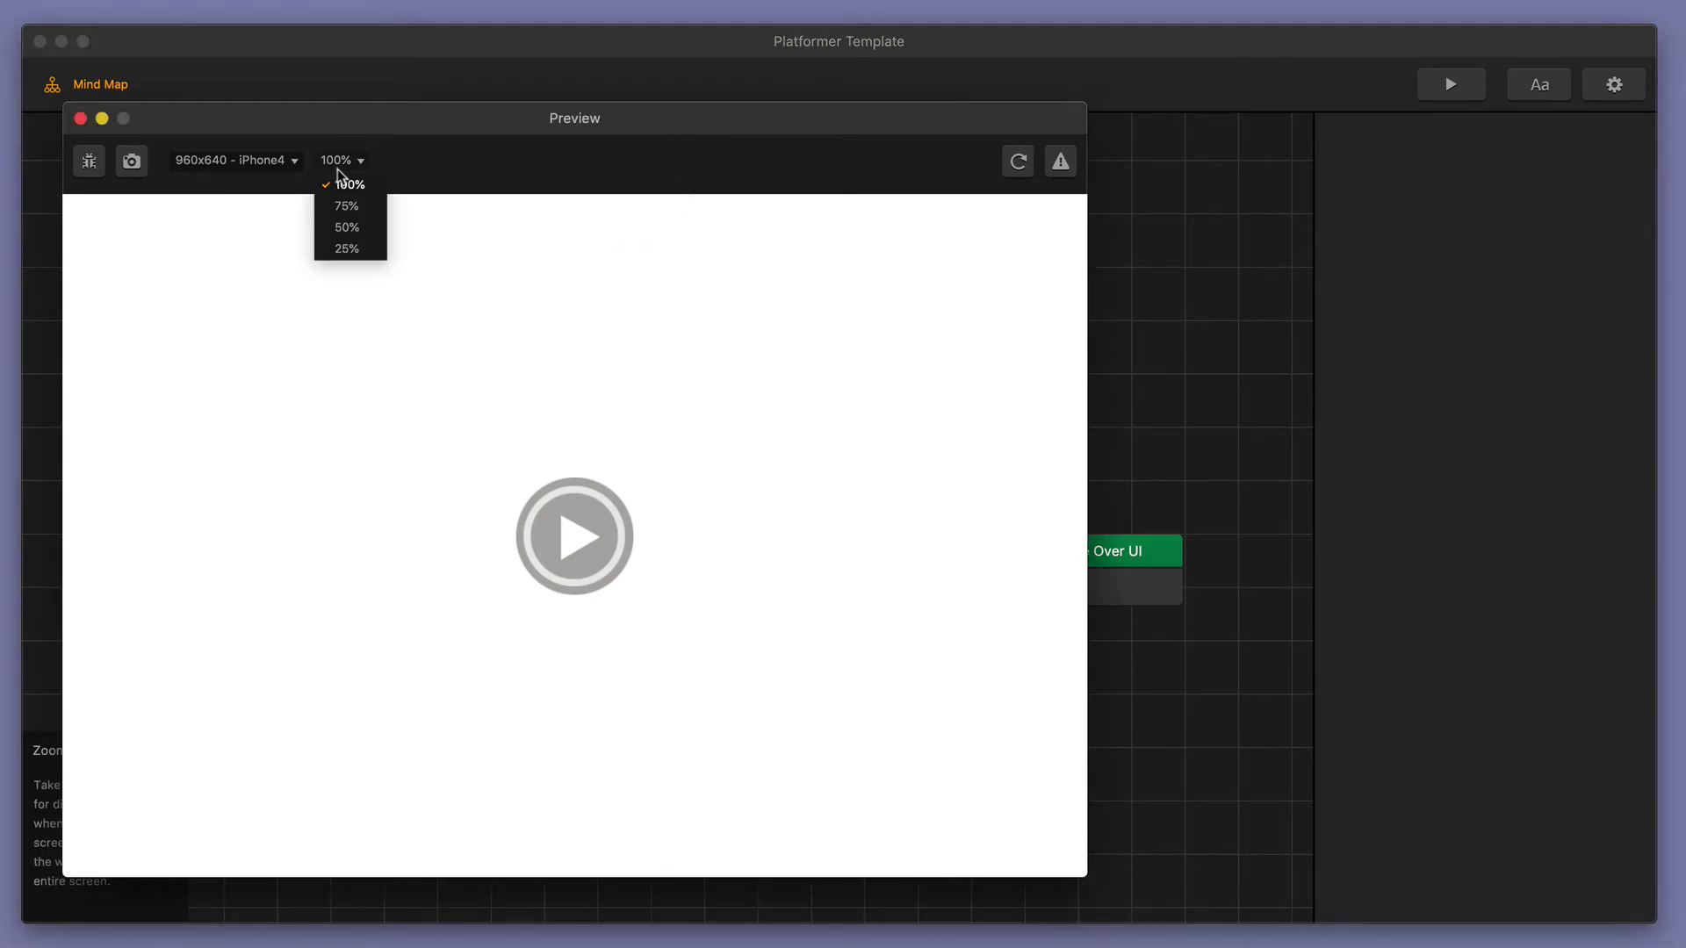
pyautogui.click(362, 226)
pyautogui.moveTo(400, 124); pyautogui.dragTo(1468, 255)
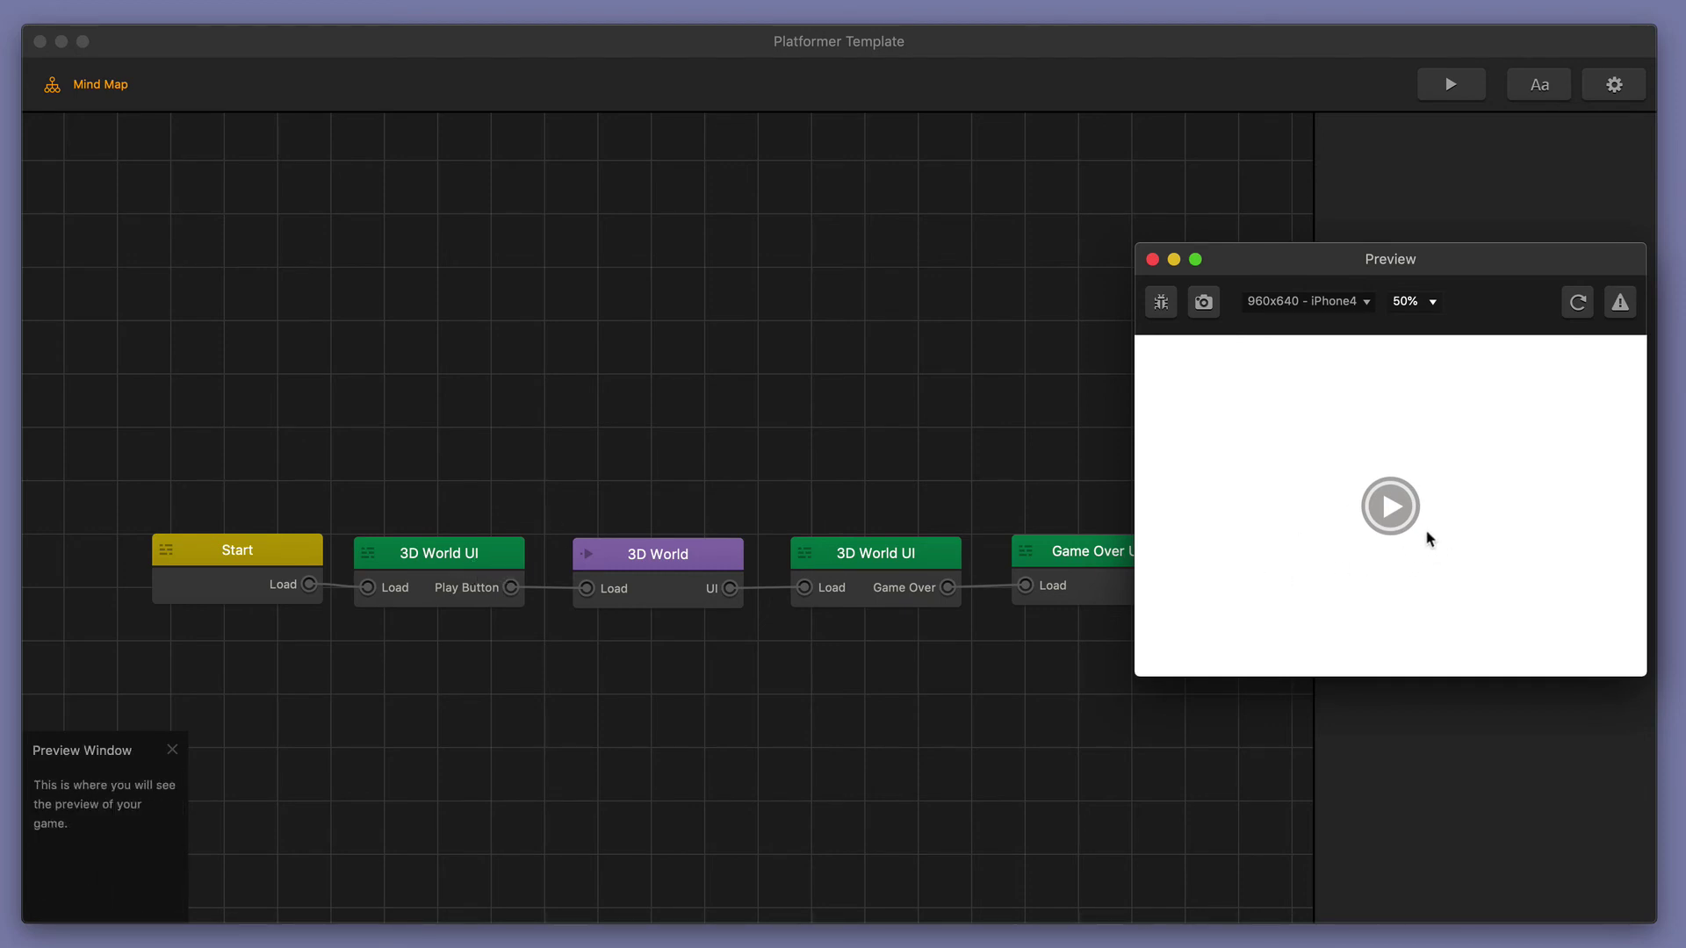
# Open the 3D World UI following Start, move its Play Button to about X 381, Y 304, and place the preview window over the canvas
pyautogui.doubleClick(436, 555)
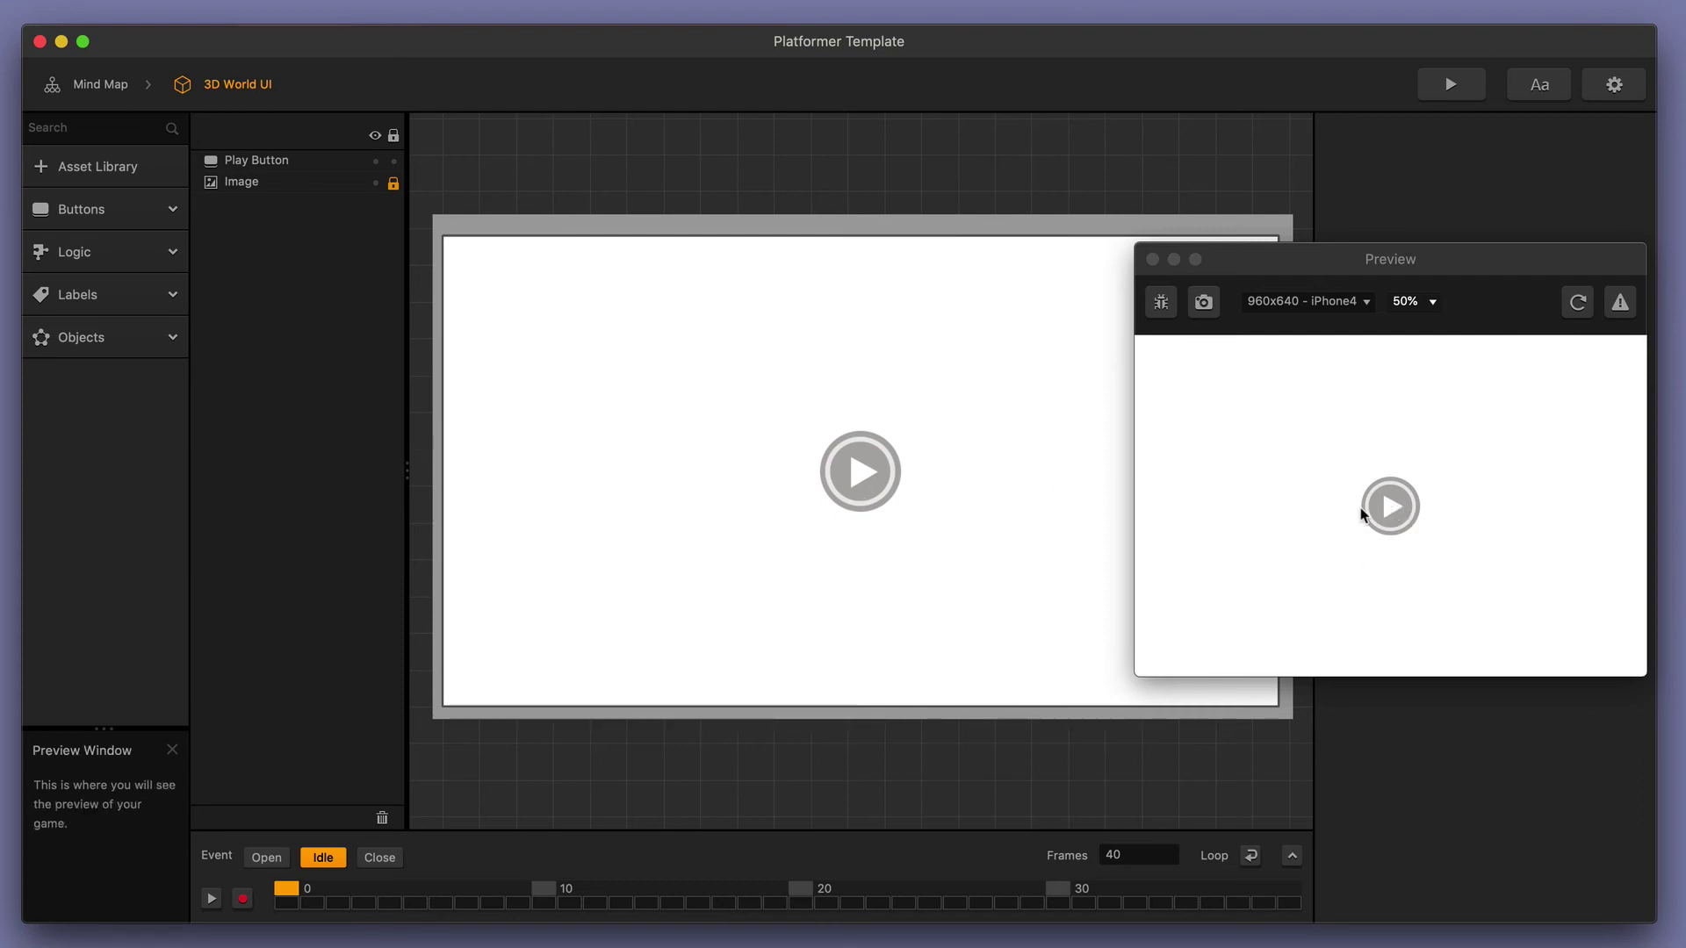
pyautogui.click(873, 486)
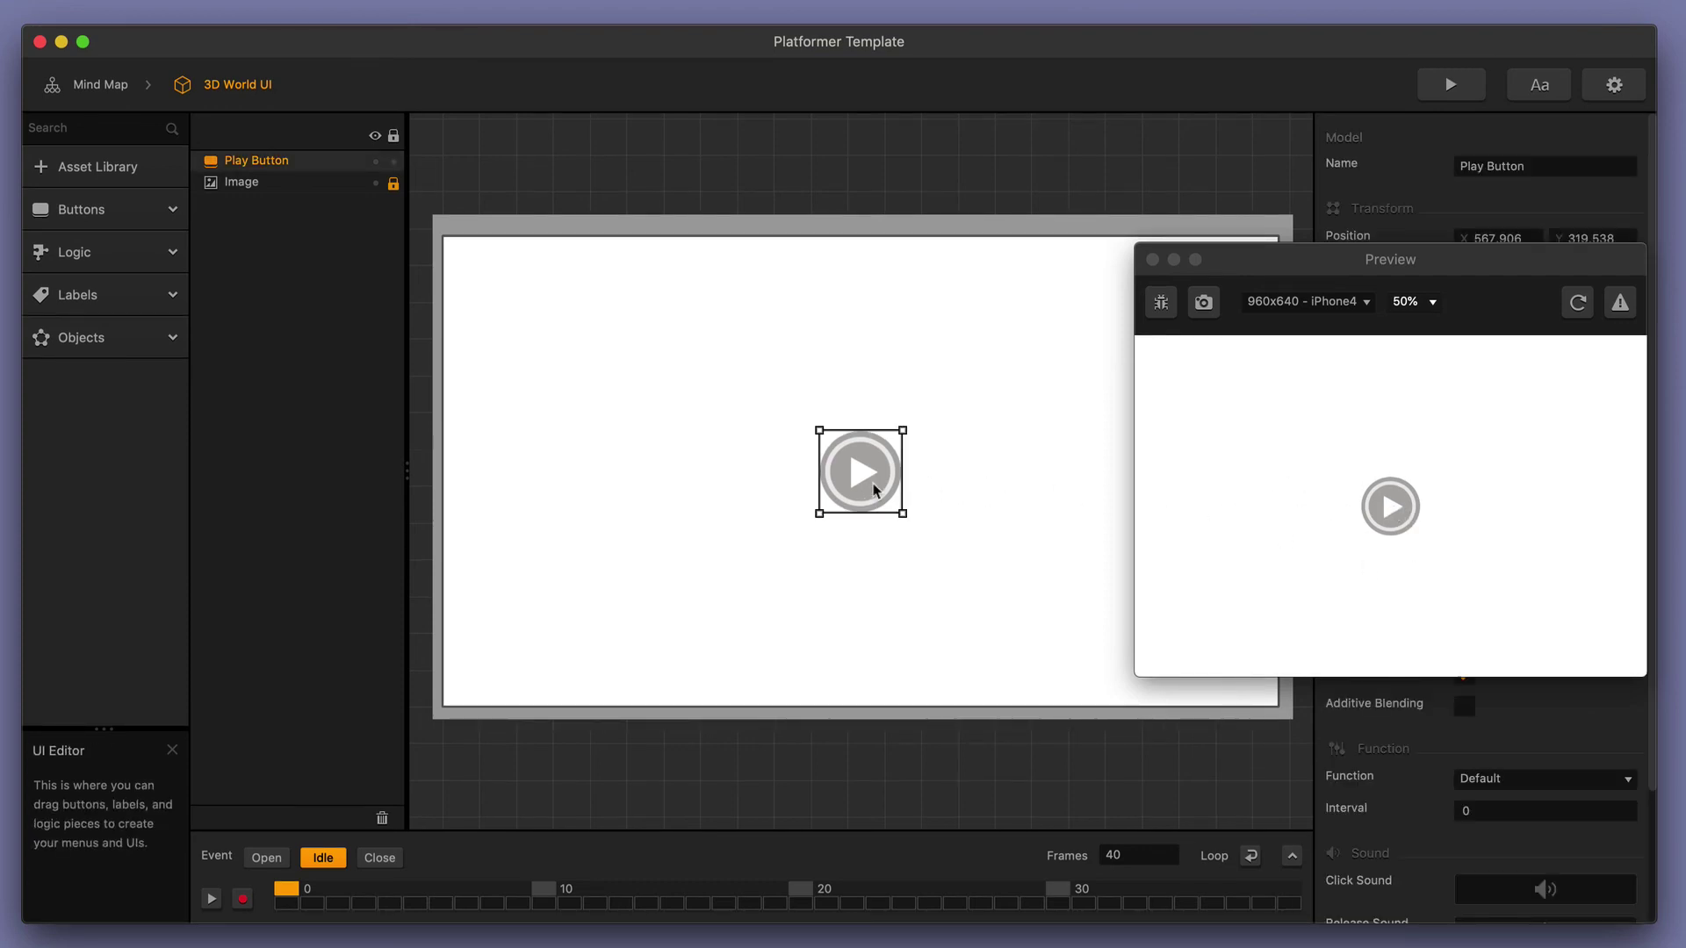
pyautogui.moveTo(873, 486); pyautogui.dragTo(736, 502)
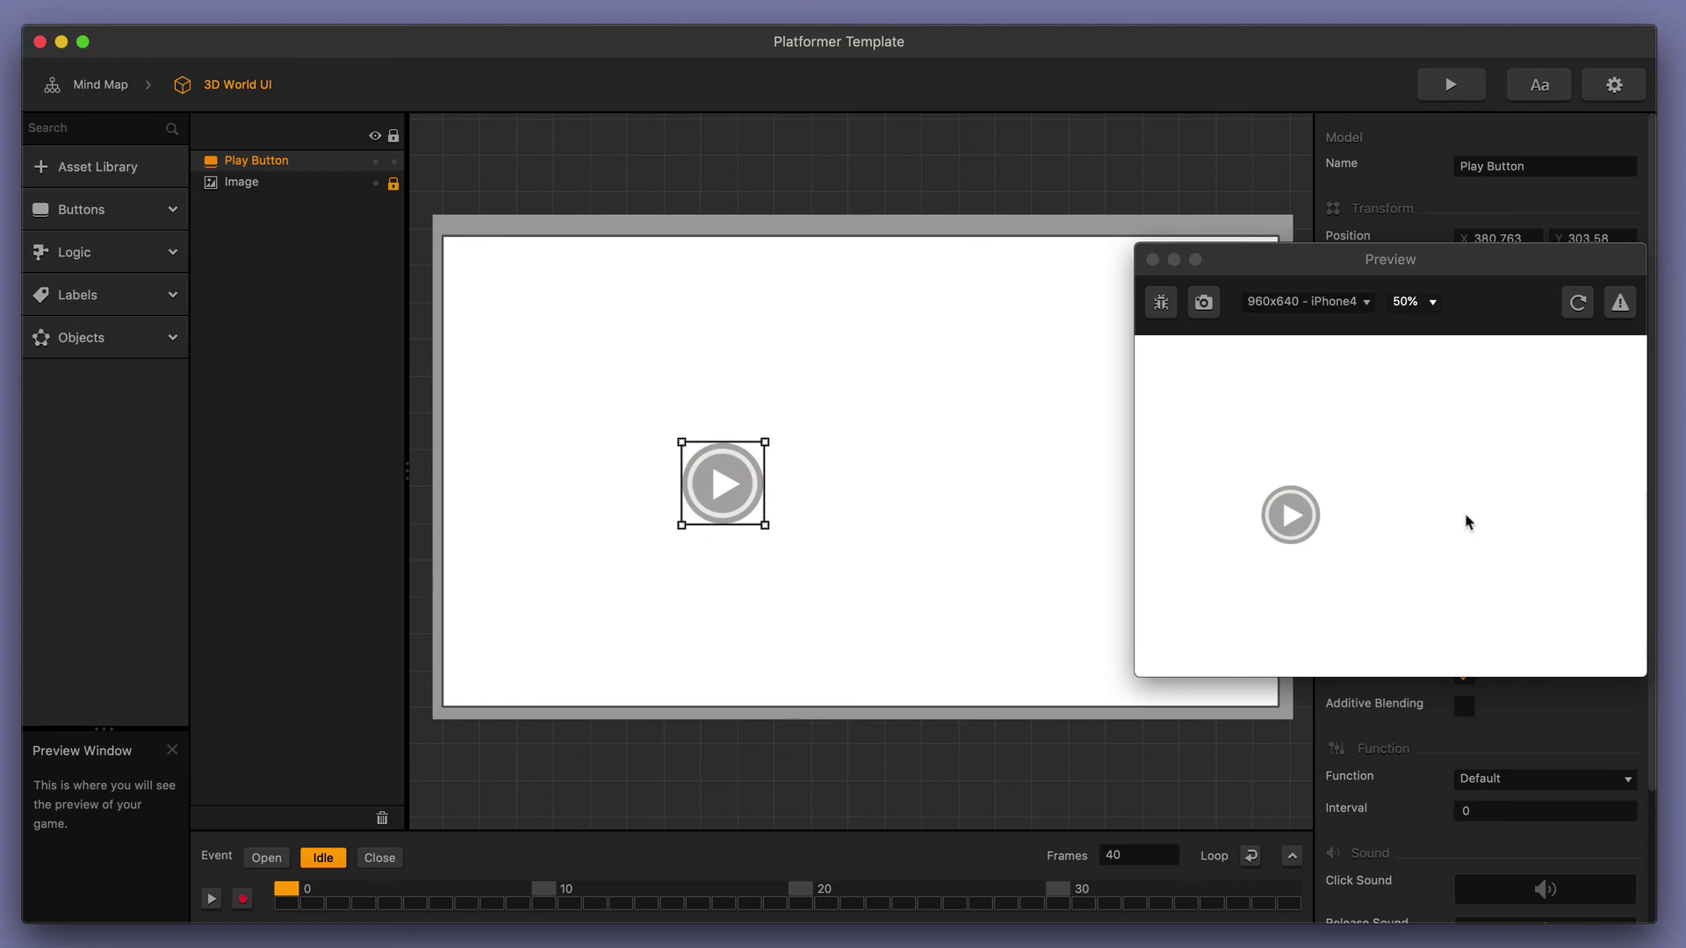
pyautogui.moveTo(1397, 257); pyautogui.dragTo(660, 177)
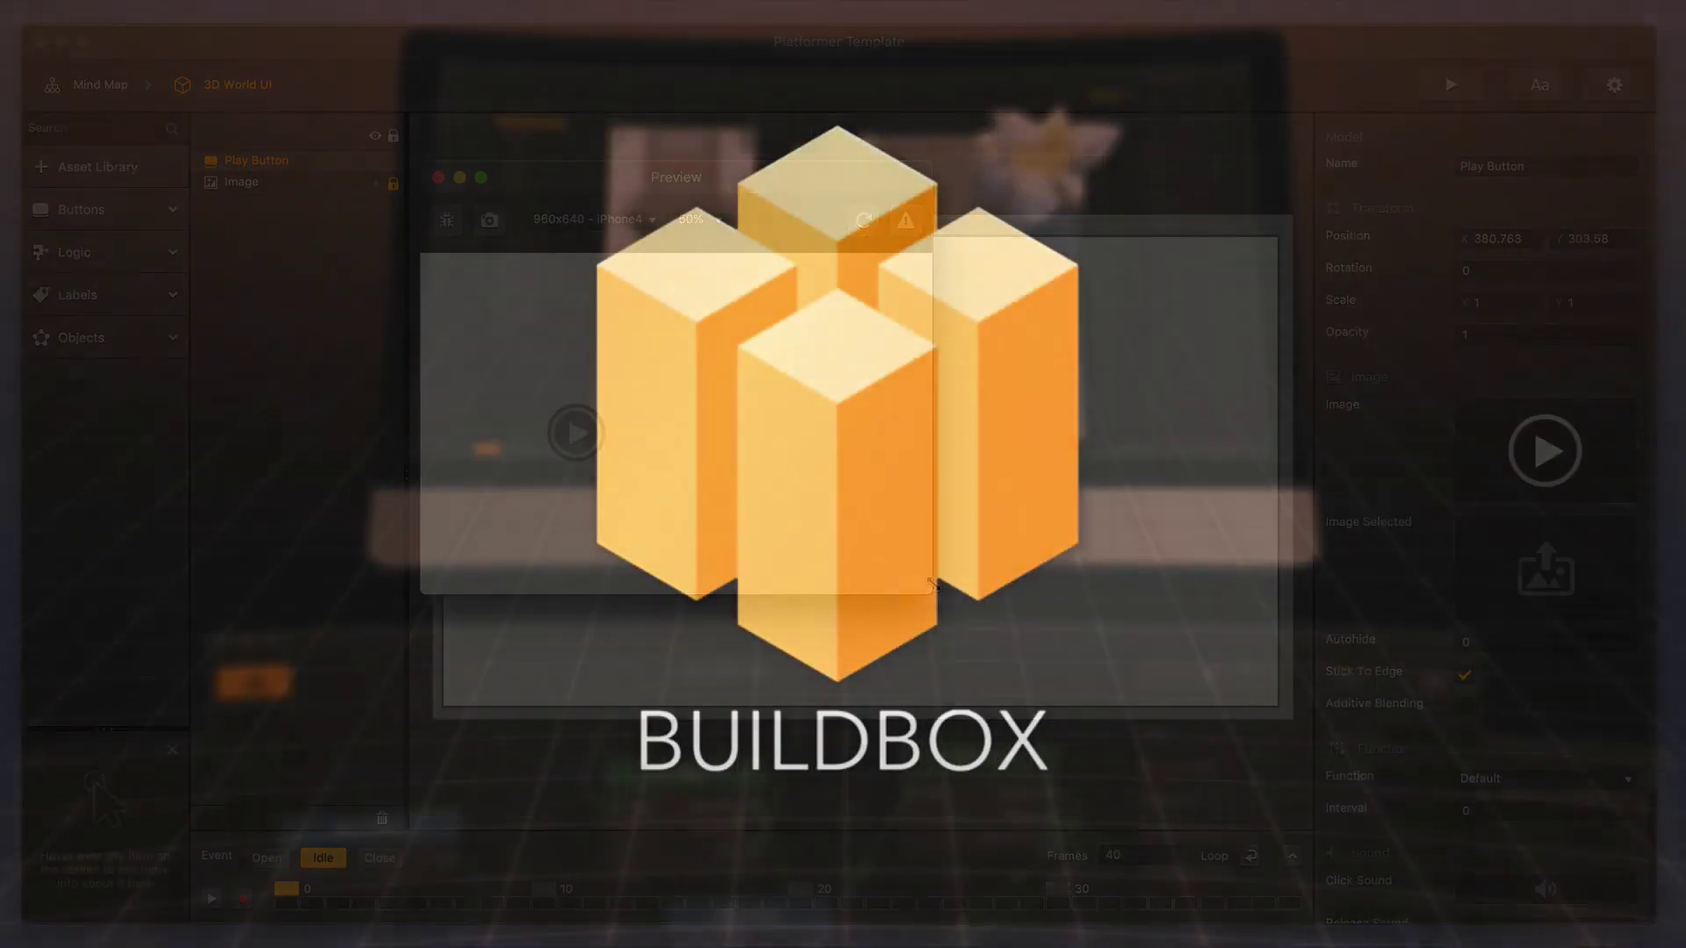